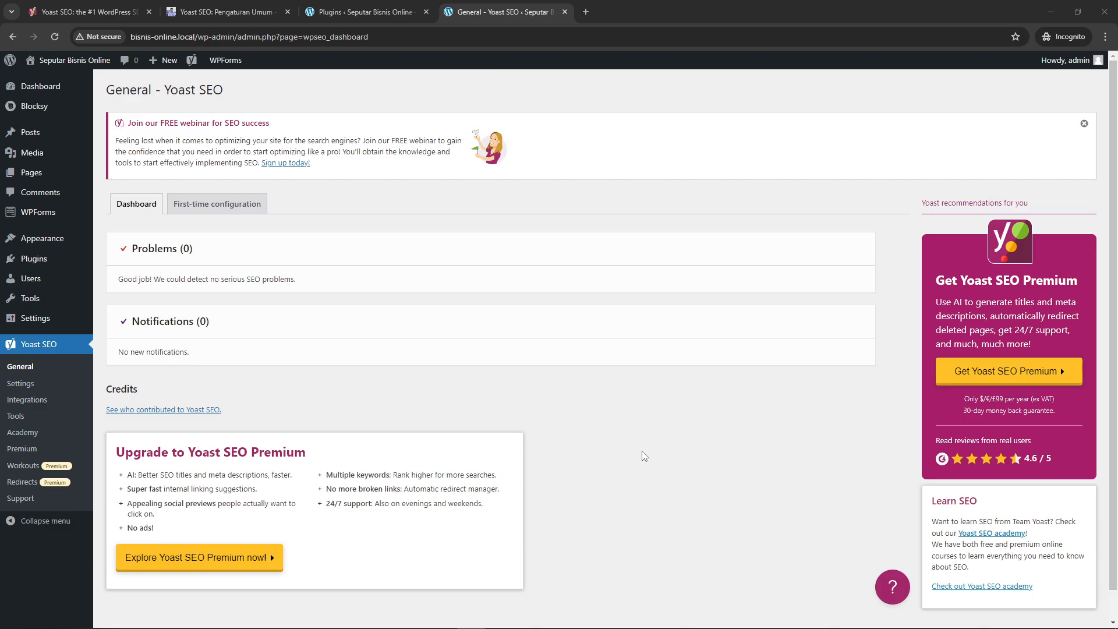
Look at the First-time configuration steps of Yoast SEO and return to its dashboard overview
click(214, 205)
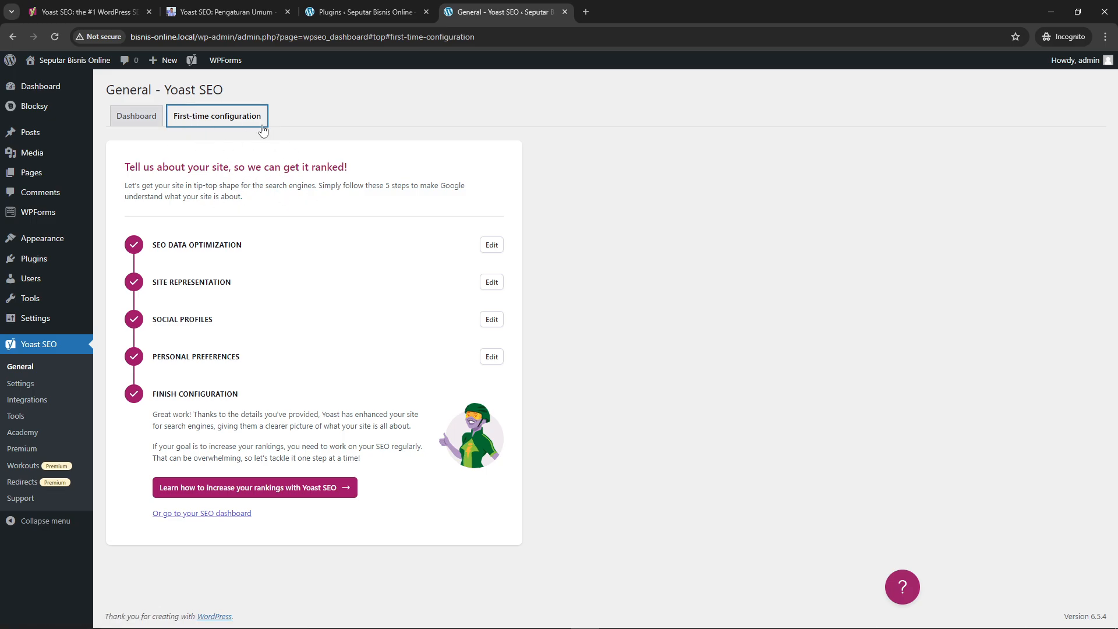
click(136, 121)
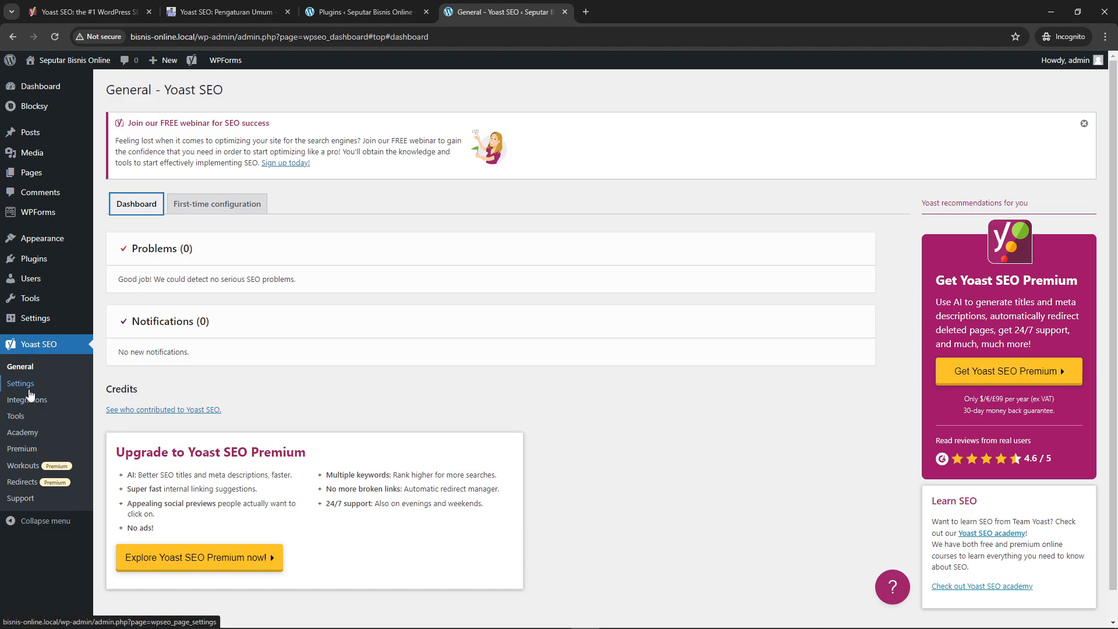
Switch to the open article "Yoast SEO: Pengaturan Umum" and read its title and introduction
key(ctrl+2)
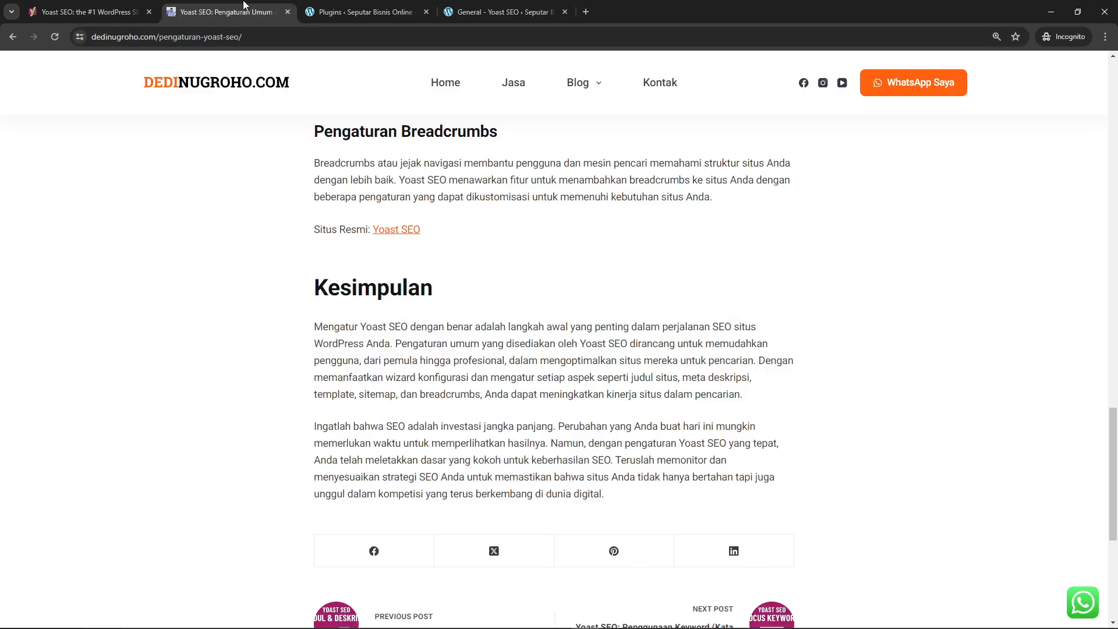
scroll(530, 317, up, 20)
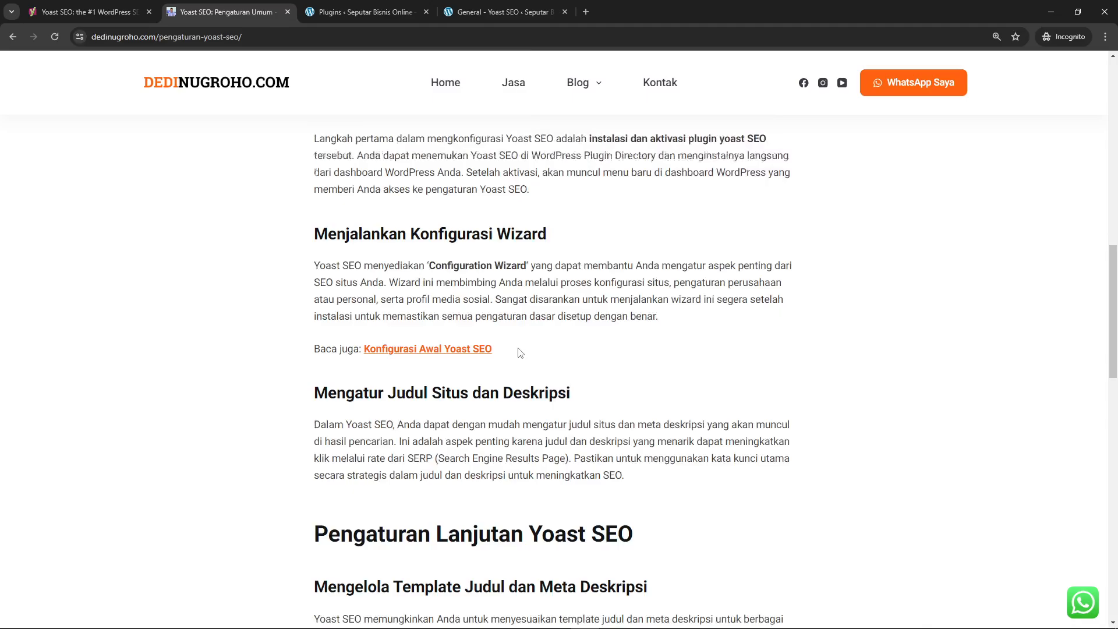
scroll(530, 340, up, 5)
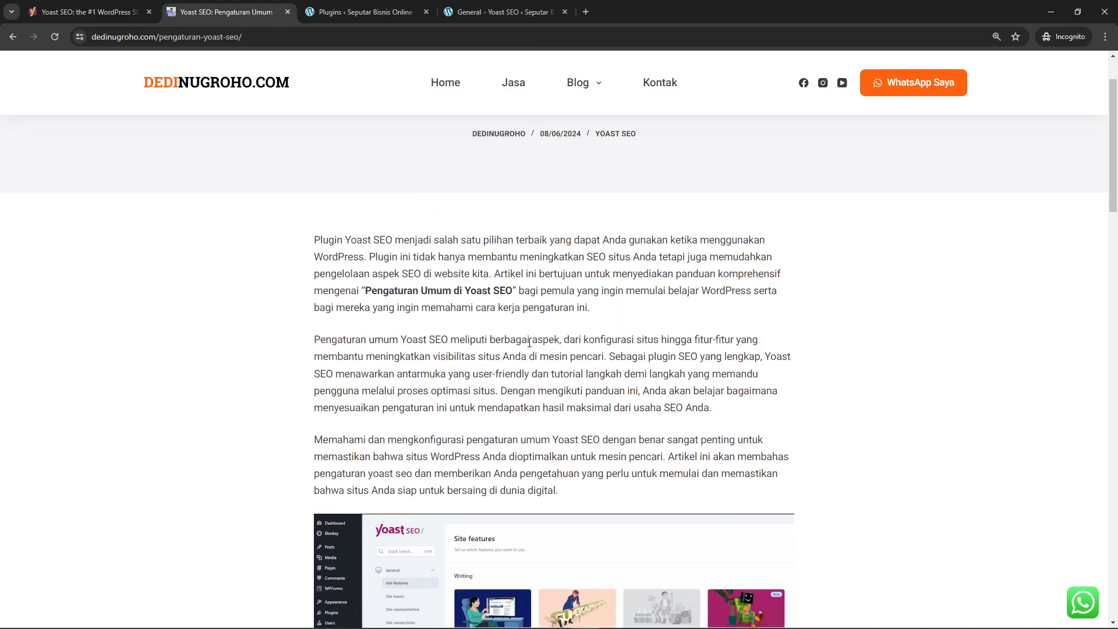
drag(424, 183, 683, 203)
click(668, 518)
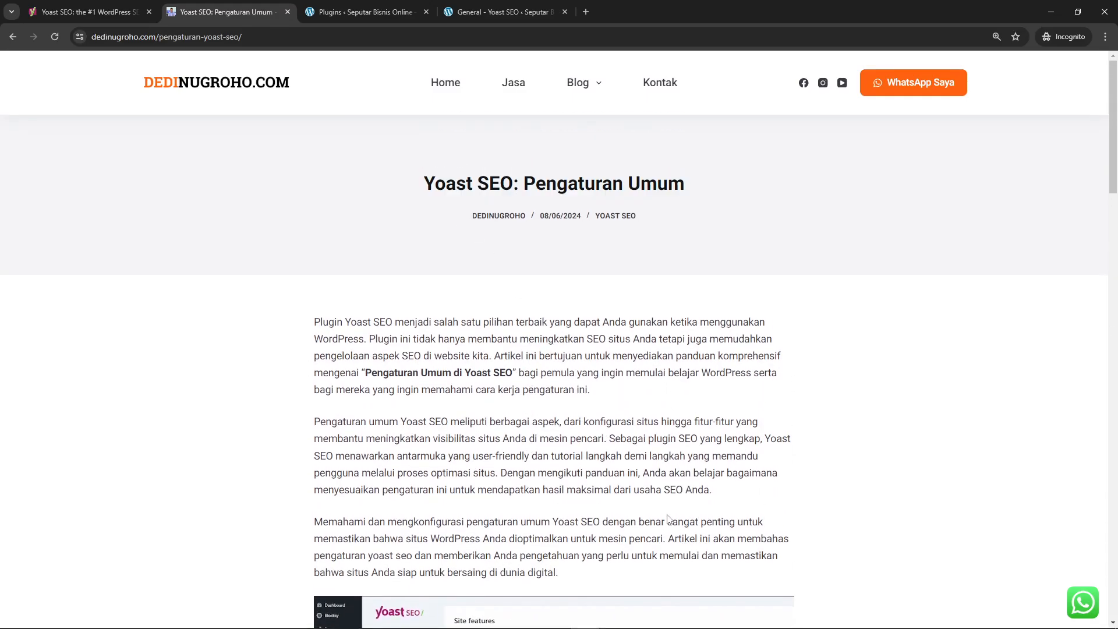
scroll(668, 518, down, 8)
scroll(668, 518, up, 2)
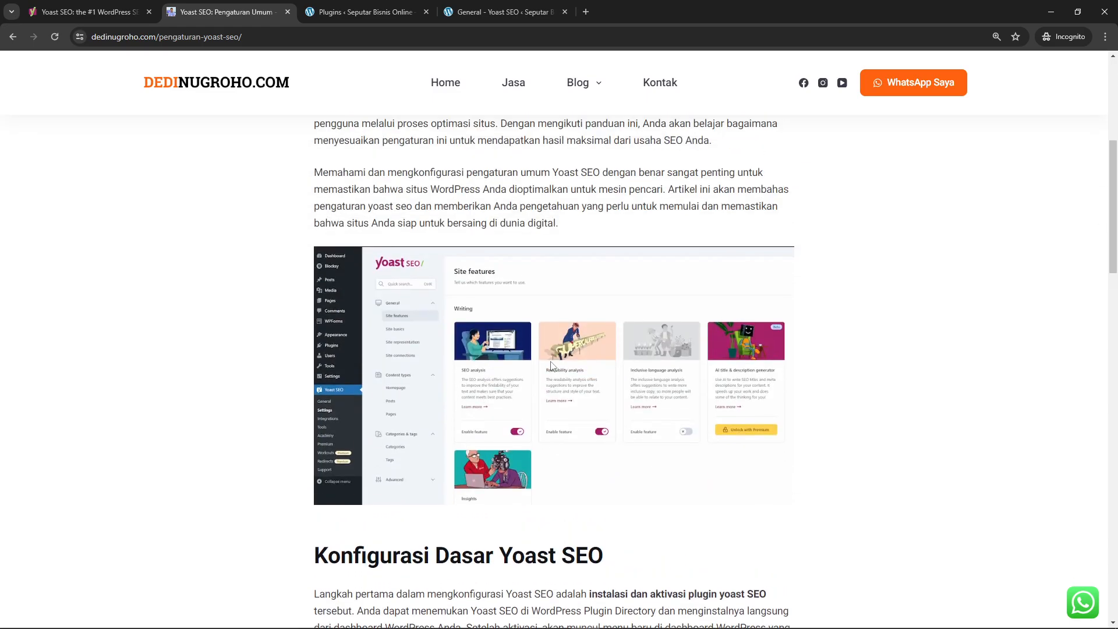
Read the article's "Konfigurasi Dasar Yoast SEO" section on plugin installation and the configuration wizard
scroll(617, 358, down, 1)
scroll(615, 364, down, 4)
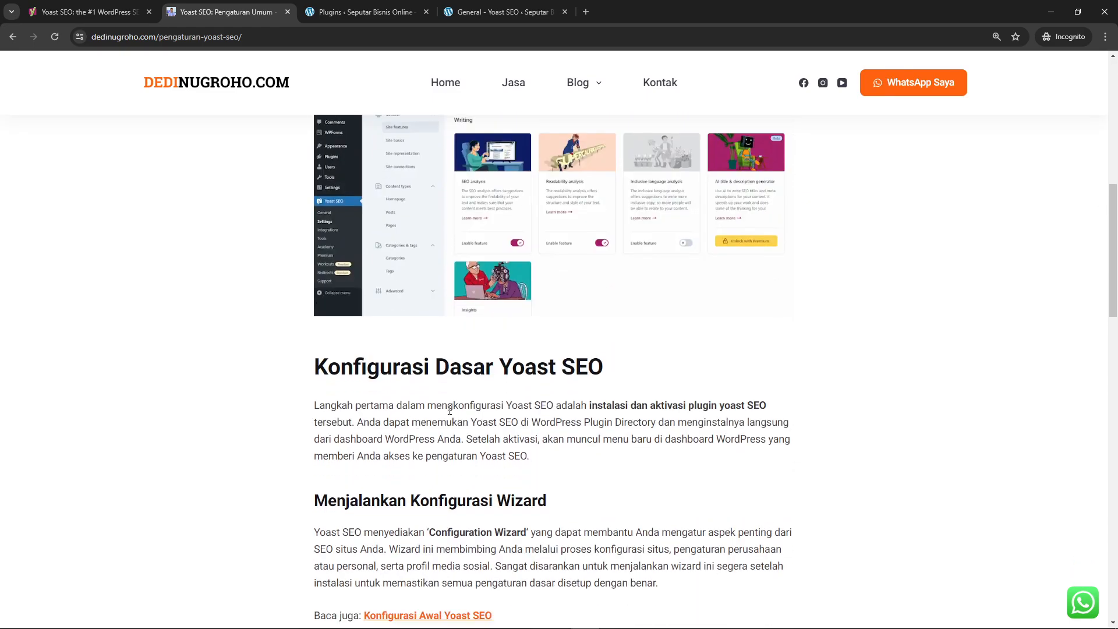
scroll(460, 288, down, 4)
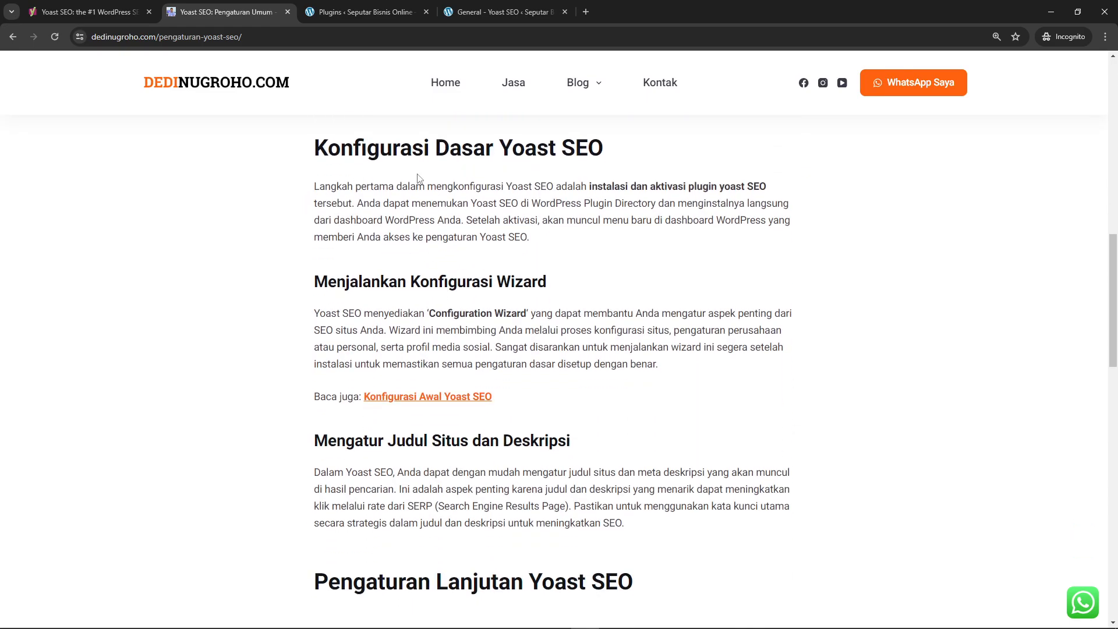
scroll(501, 210, up, 5)
drag(379, 264, 594, 289)
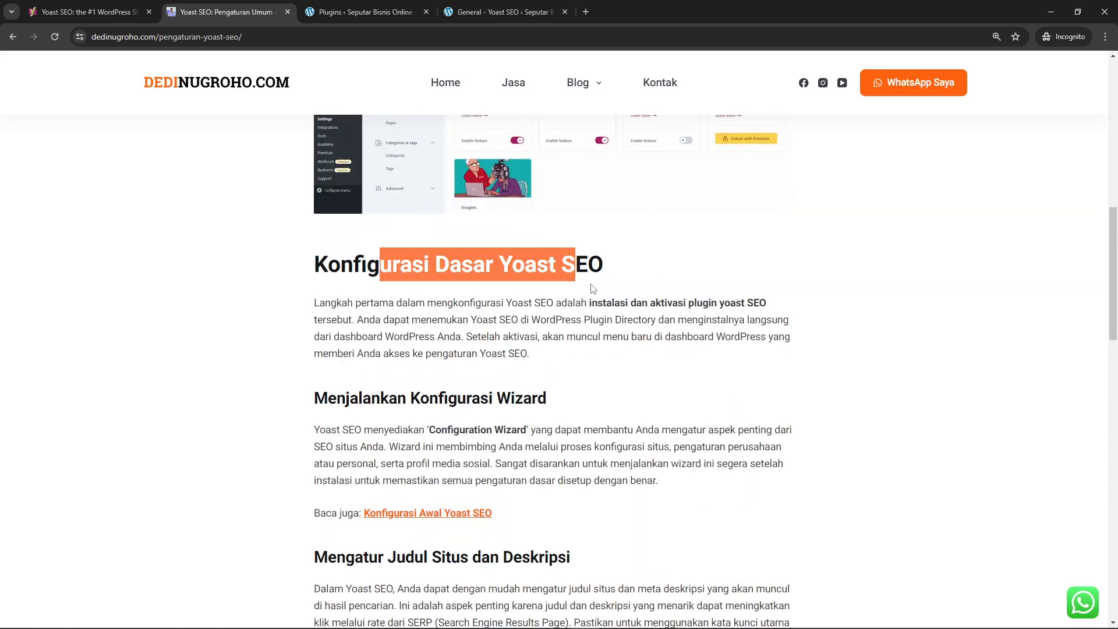
click(594, 289)
scroll(645, 330, down, 2)
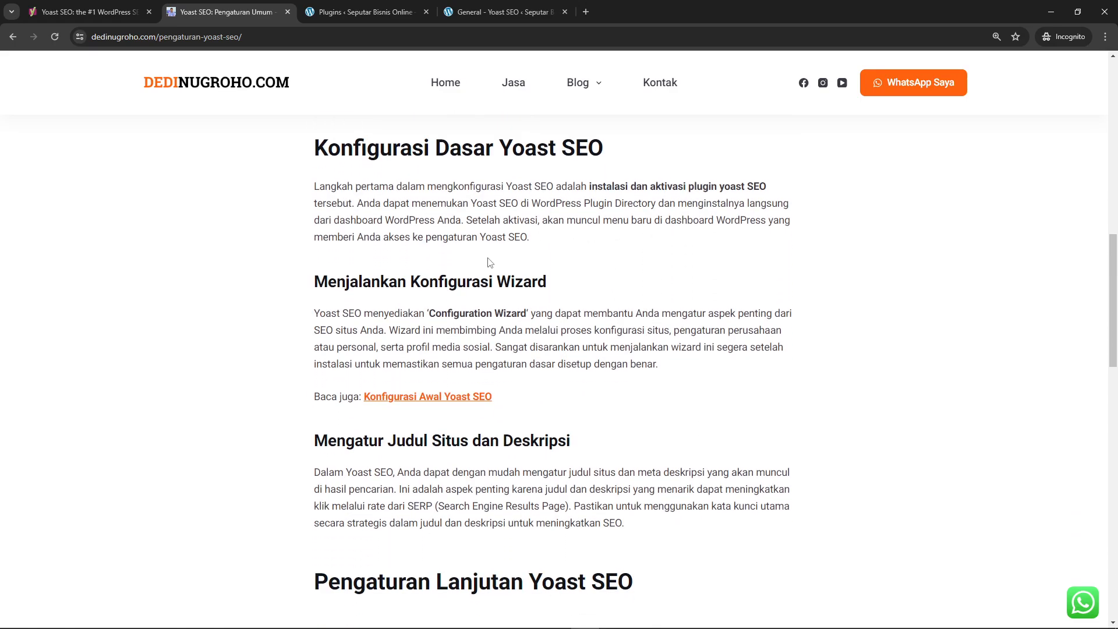
scroll(495, 280, up, 3)
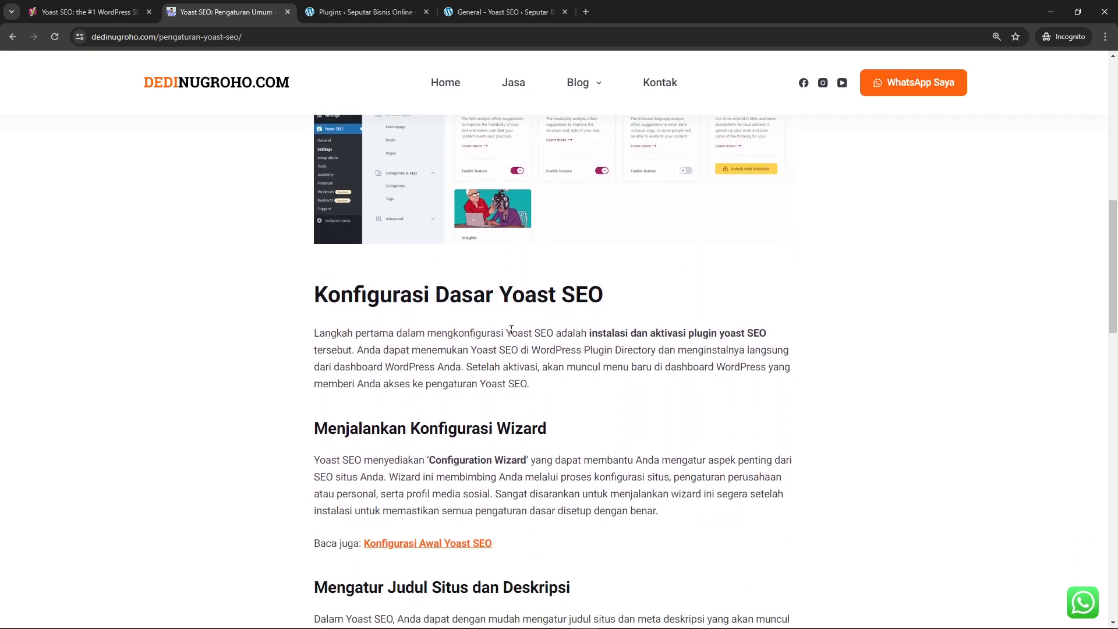
scroll(568, 312, down, 2)
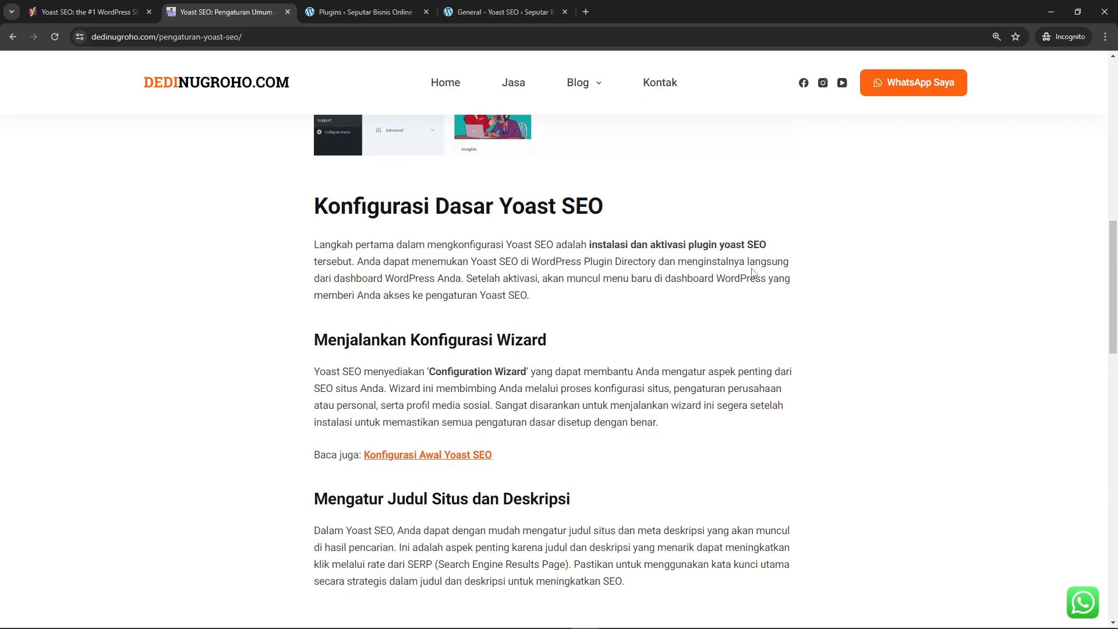
scroll(640, 280, down, 2)
scroll(507, 286, up, 2)
scroll(609, 263, down, 3)
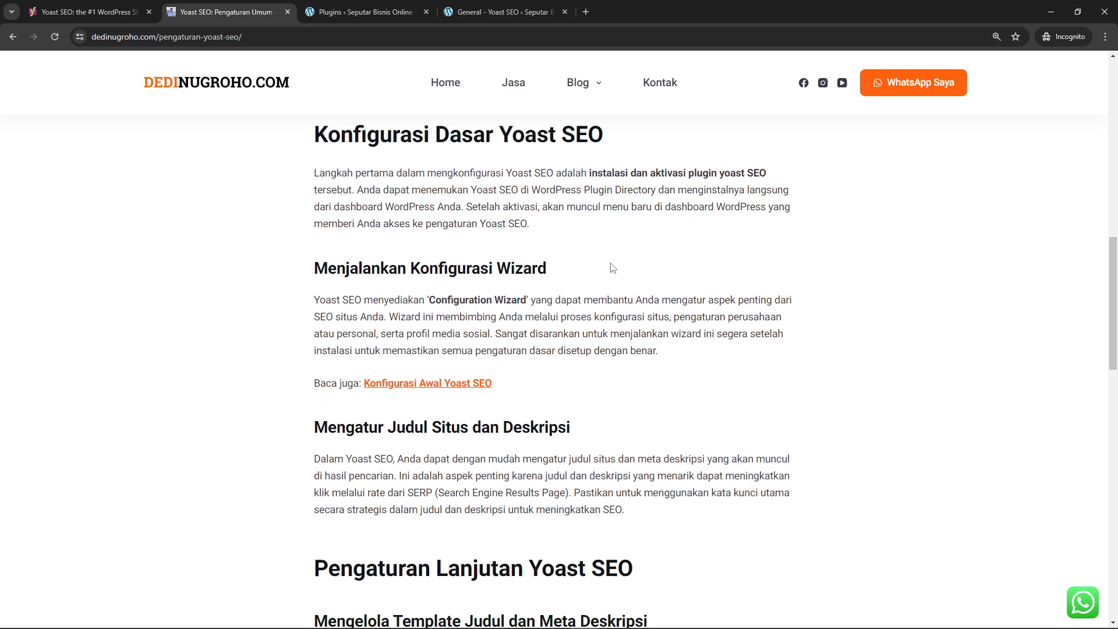
drag(430, 197, 526, 197)
click(552, 269)
Examine the article's "Pengaturan Lanjutan Yoast SEO" section on title templates, XML sitemap and breadcrumbs, plus its conclusion
scroll(555, 290, down, 1)
scroll(557, 290, down, 2)
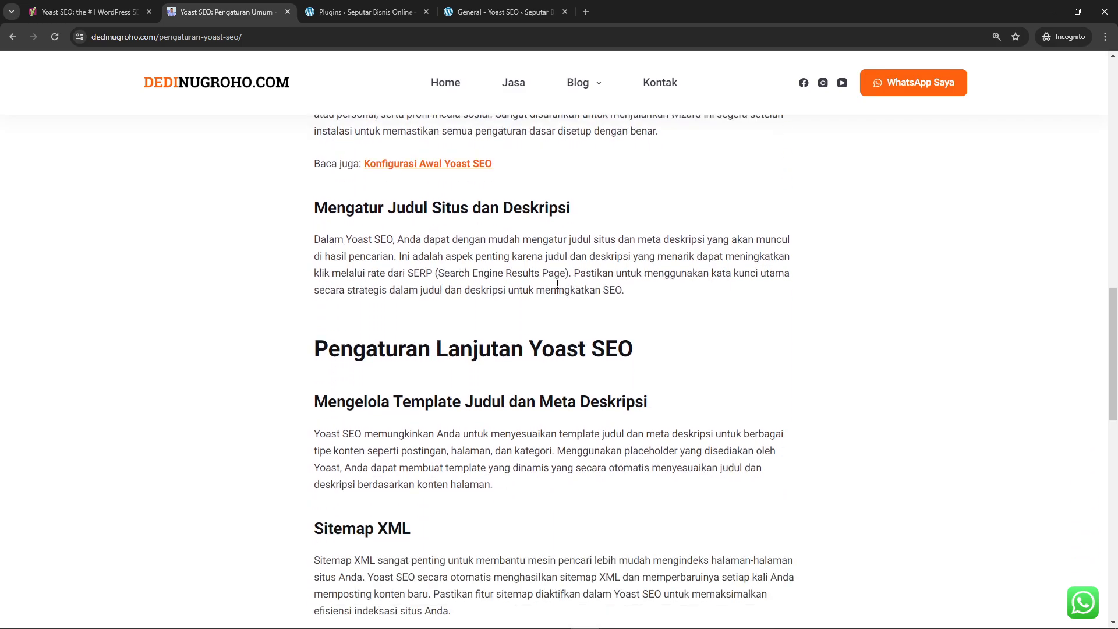
scroll(552, 297, down, 2)
scroll(548, 309, up, 2)
scroll(540, 310, down, 4)
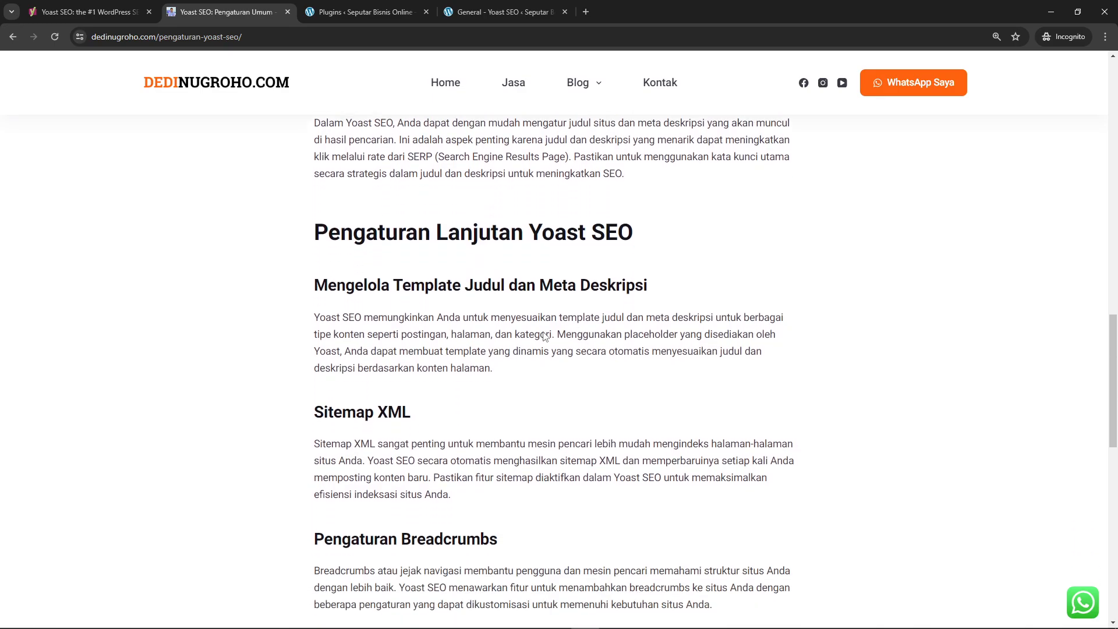
scroll(544, 333, up, 2)
scroll(544, 333, down, 7)
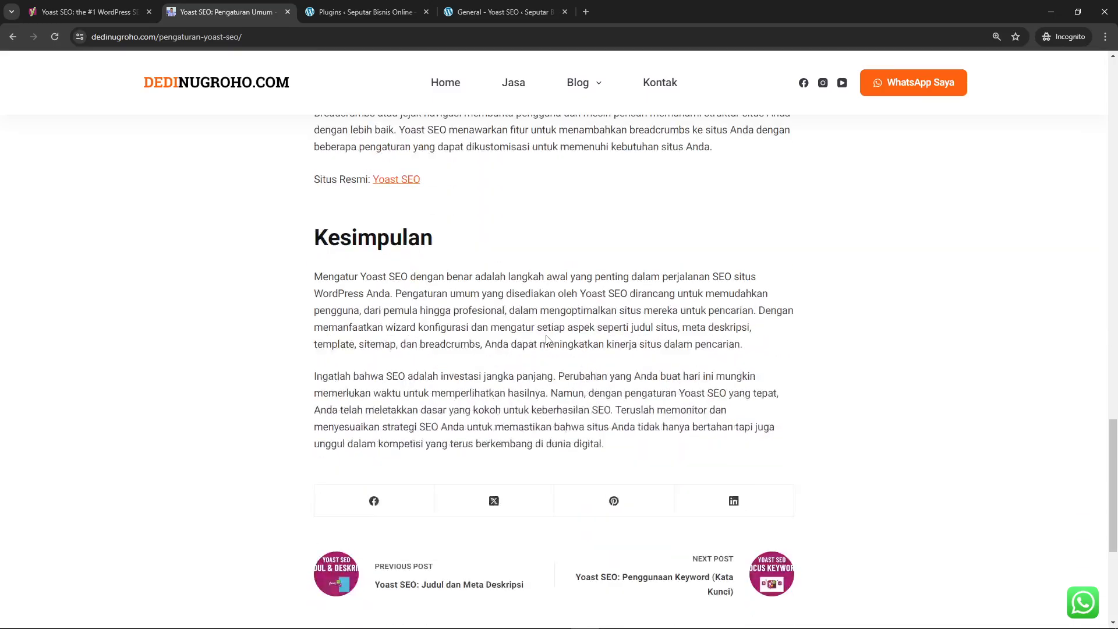
scroll(547, 343, up, 7)
scroll(547, 343, up, 19)
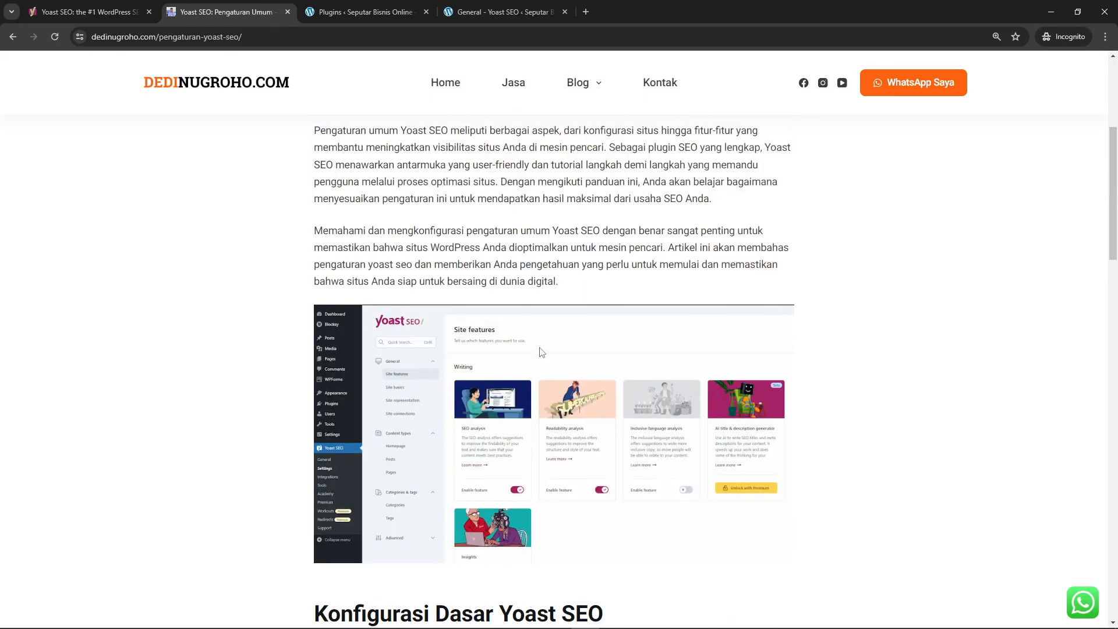
scroll(545, 339, down, 5)
scroll(545, 338, down, 5)
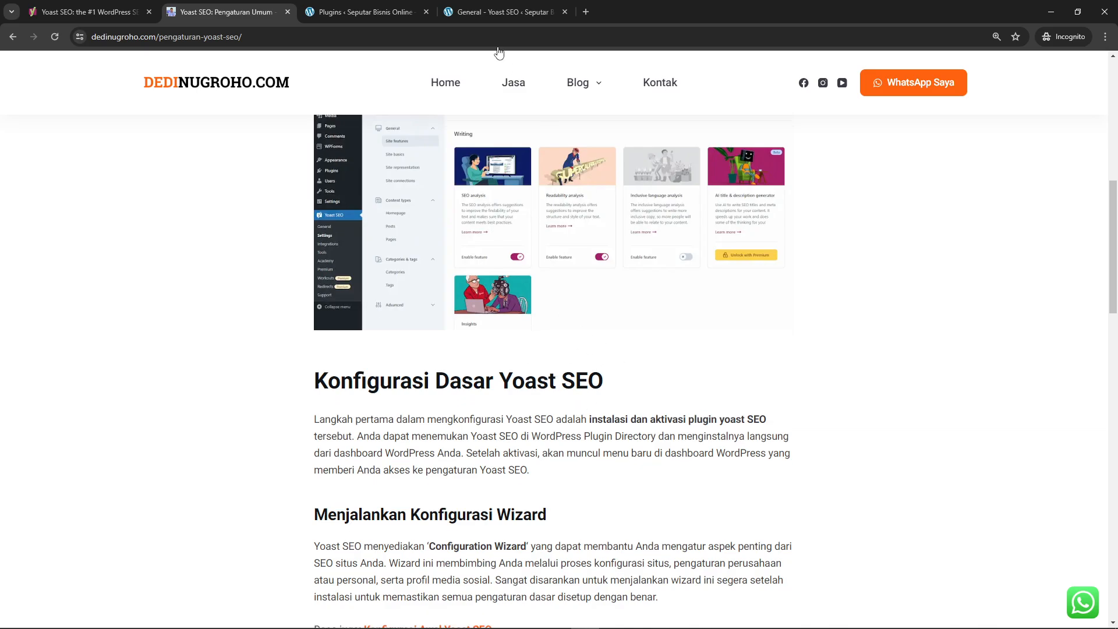
Return to the WordPress admin and open the Site features page of the Yoast SEO settings
click(452, 9)
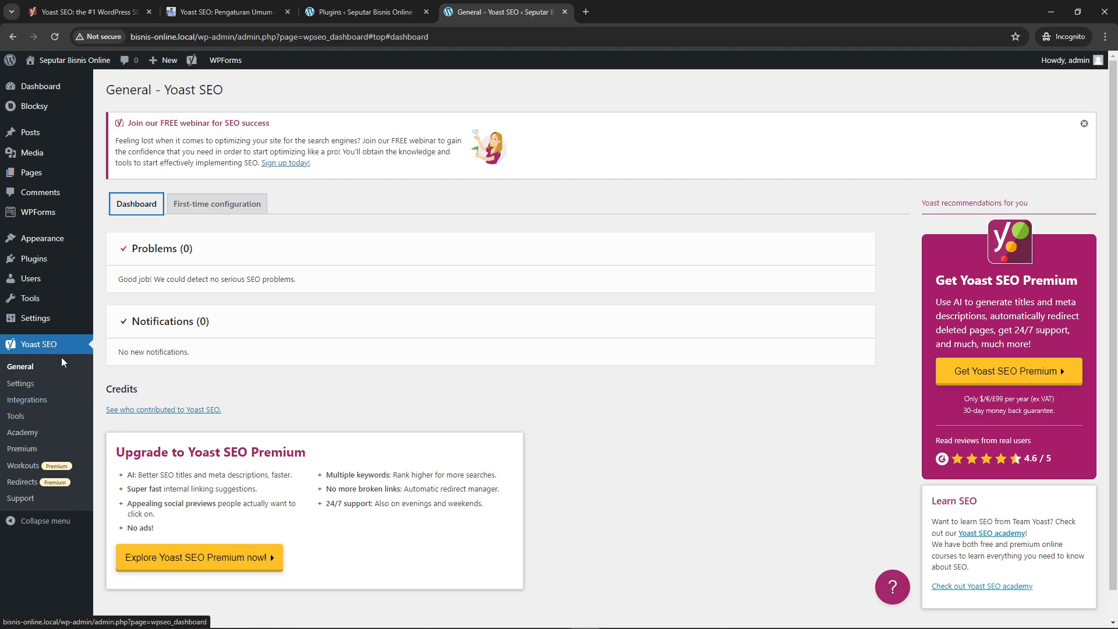
click(23, 385)
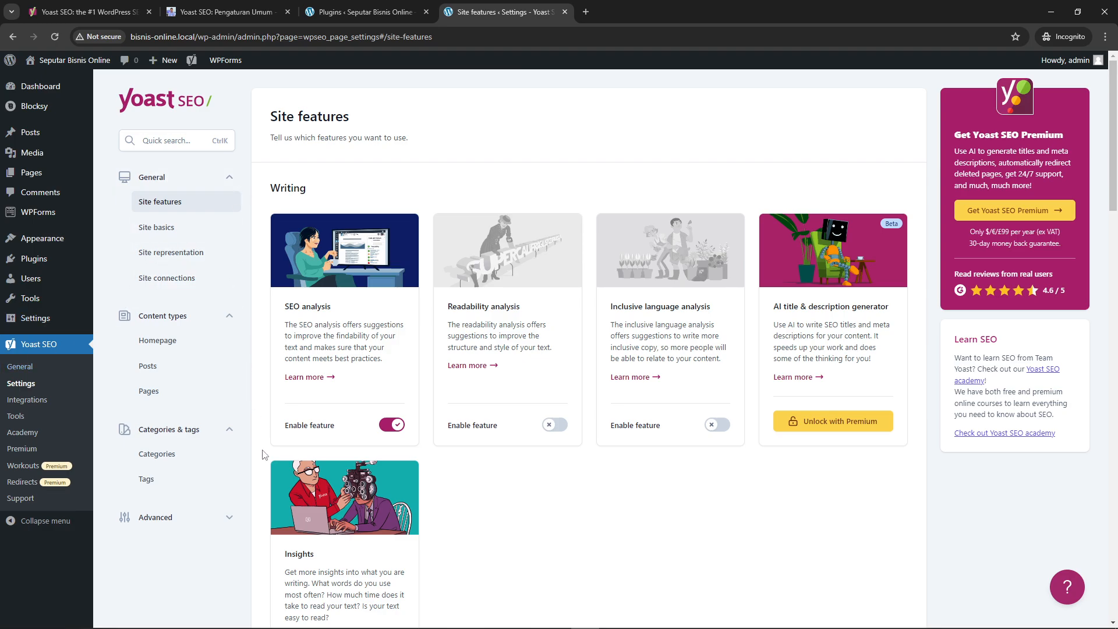
scroll(675, 448, down, 2)
scroll(555, 367, down, 20)
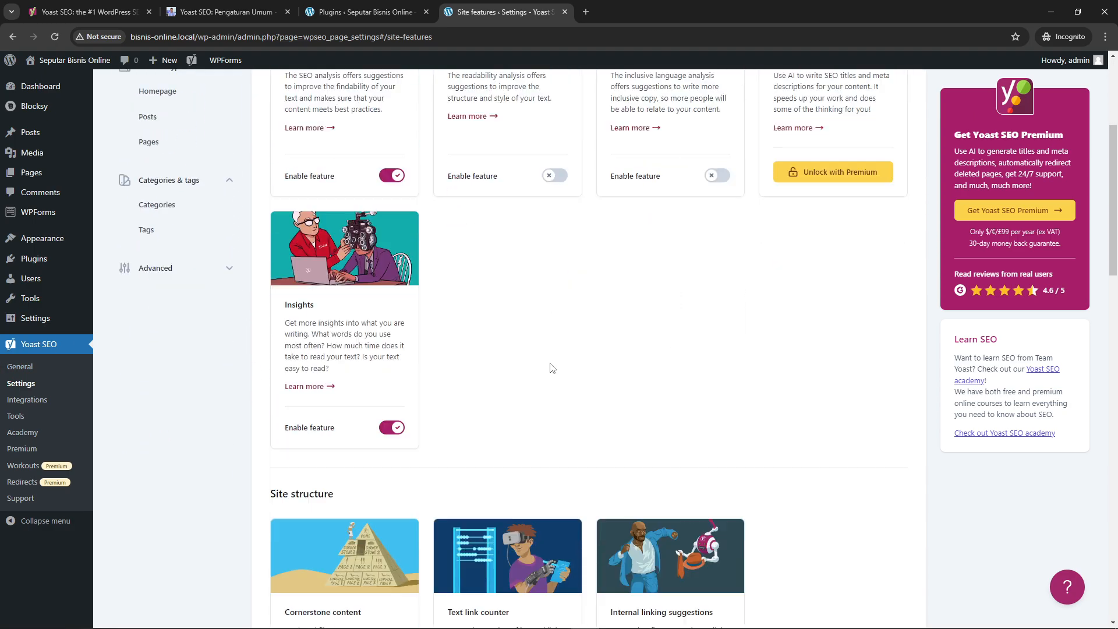
scroll(559, 351, up, 20)
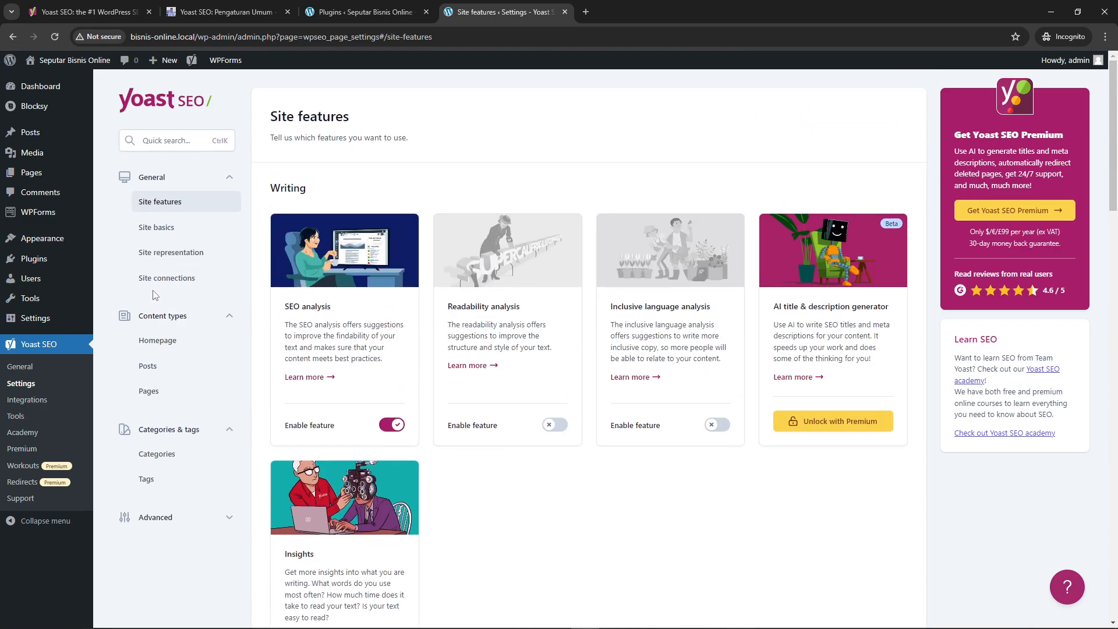
click(162, 211)
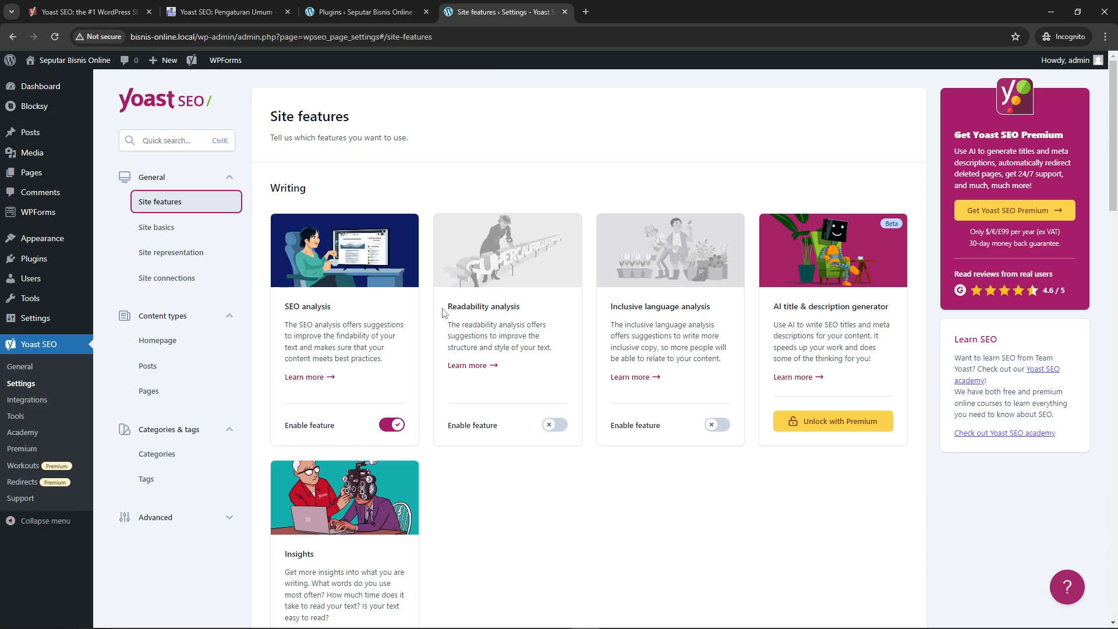
Enable the Readability analysis feature under Writing and save the settings
drag(444, 309, 531, 312)
click(495, 307)
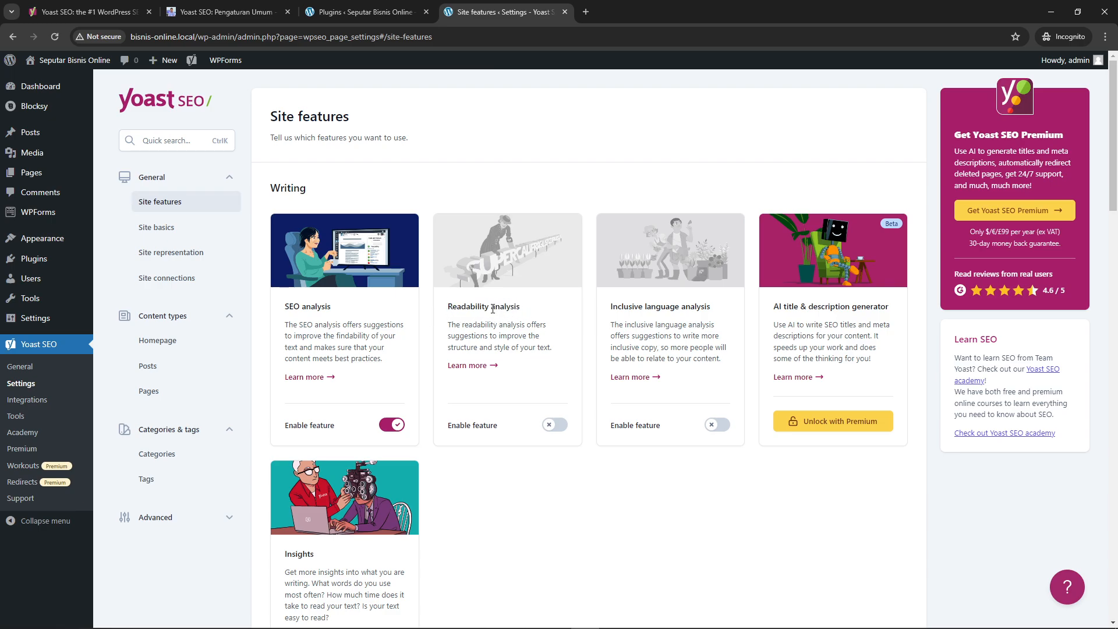
drag(449, 324, 558, 349)
click(558, 350)
click(553, 425)
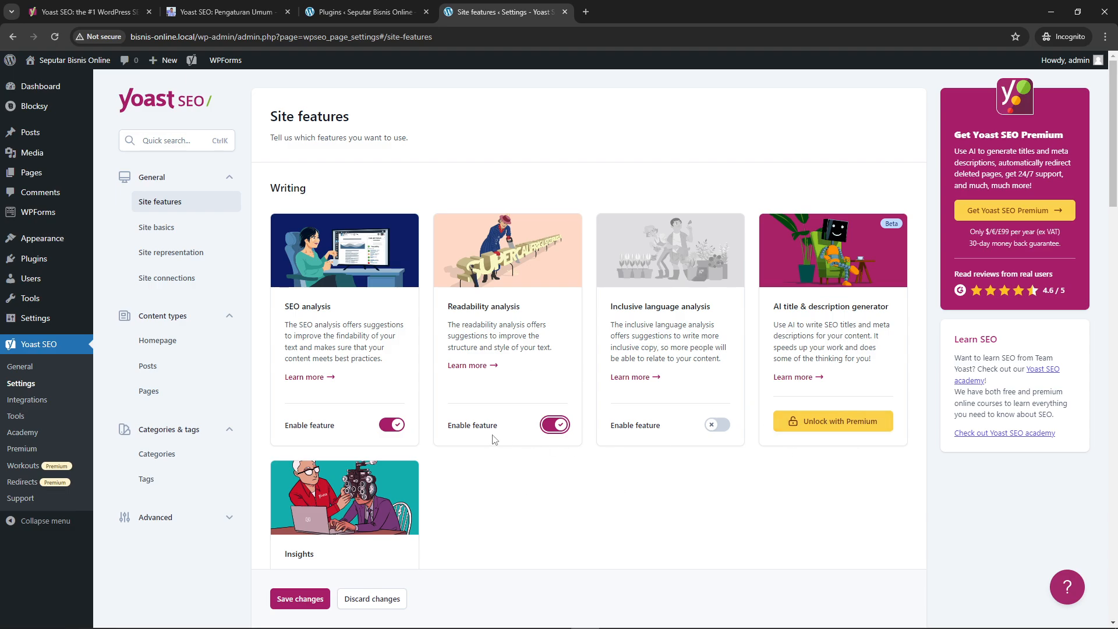
click(546, 426)
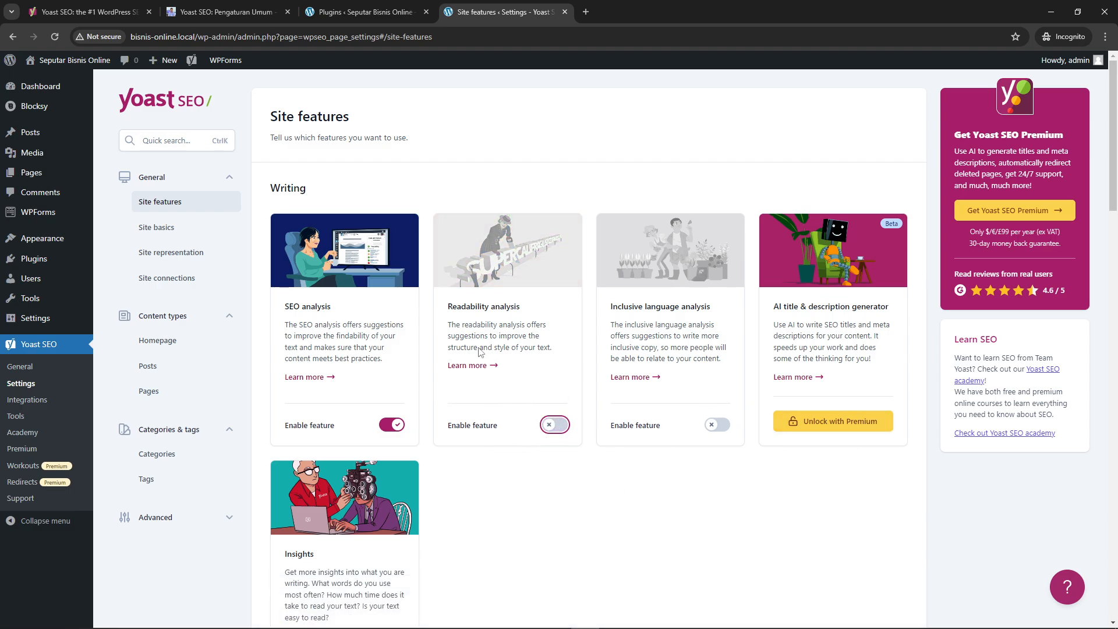
click(551, 425)
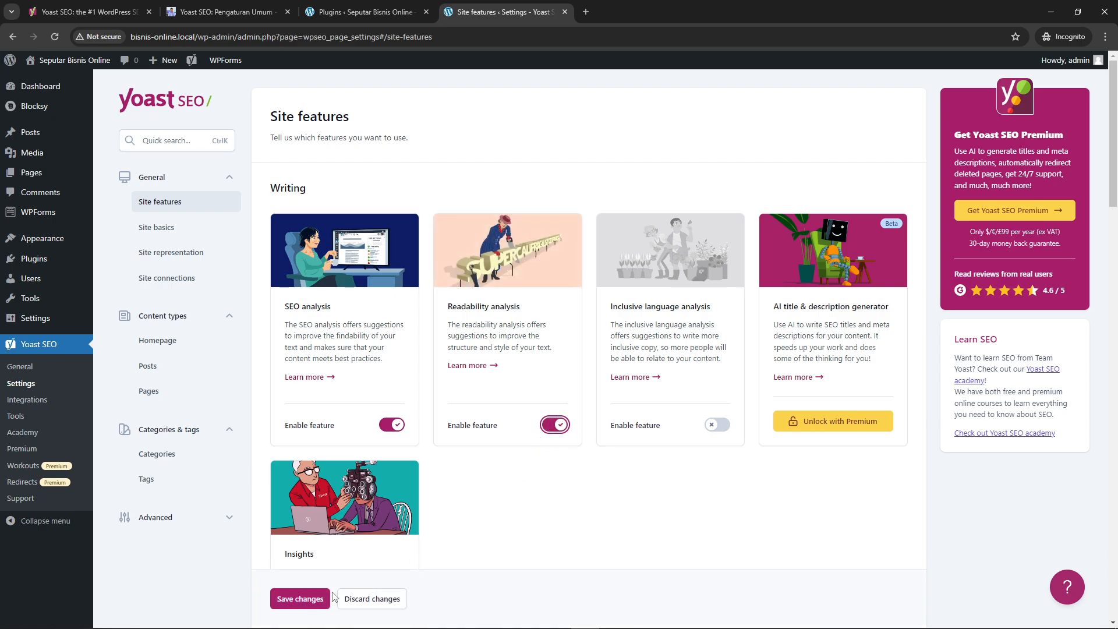
click(300, 598)
Disable the Admin bar menu feature under Tools and save the settings
scroll(457, 557, down, 4)
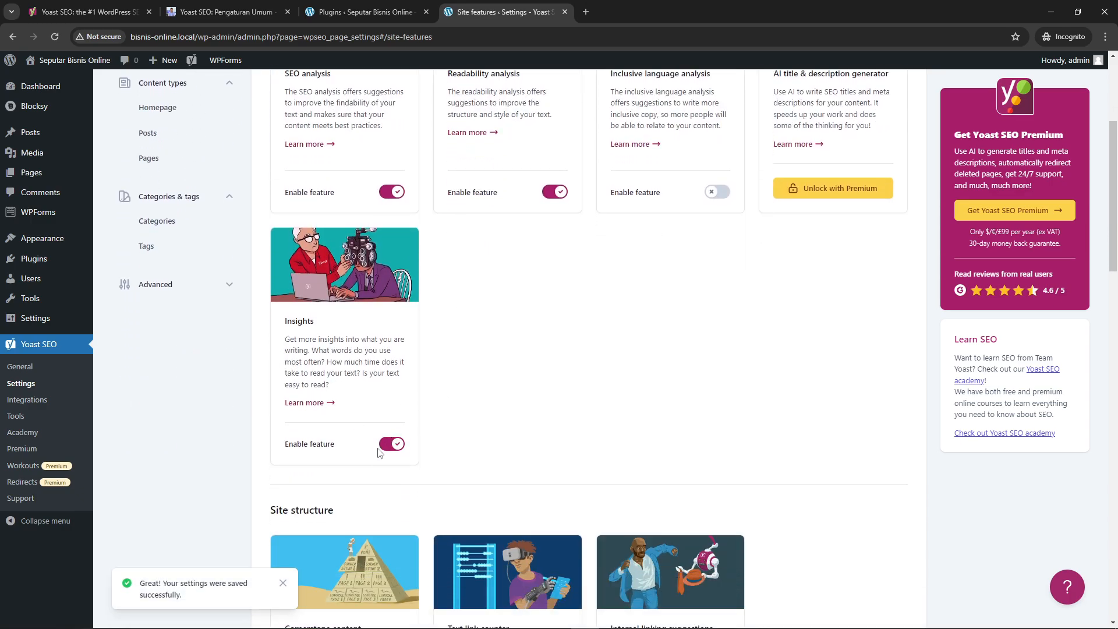
scroll(361, 308, down, 4)
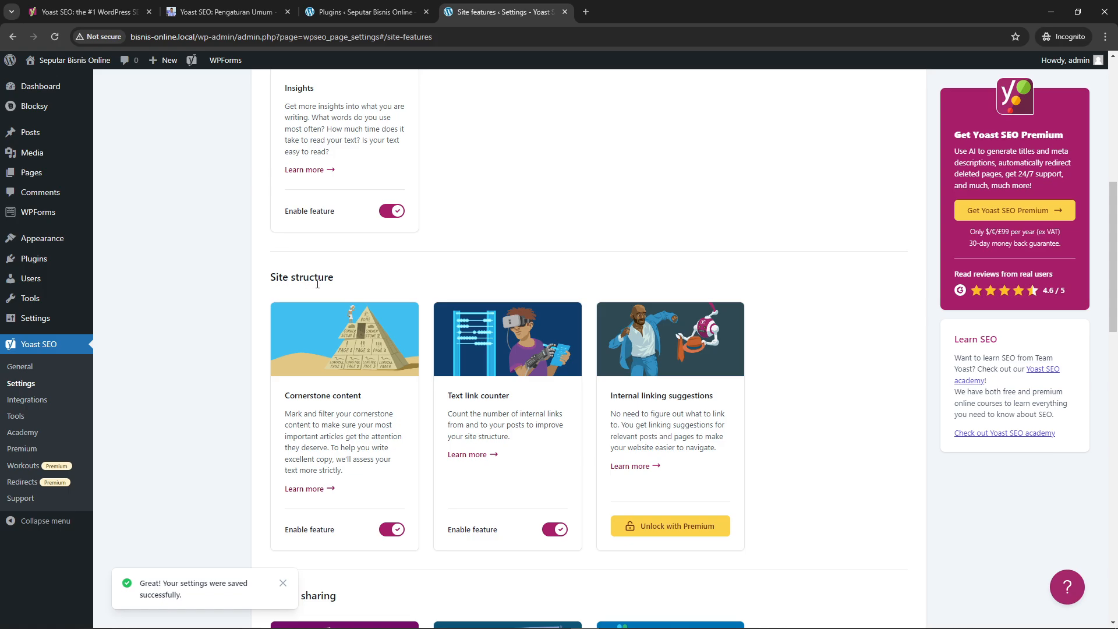
scroll(396, 323, down, 1)
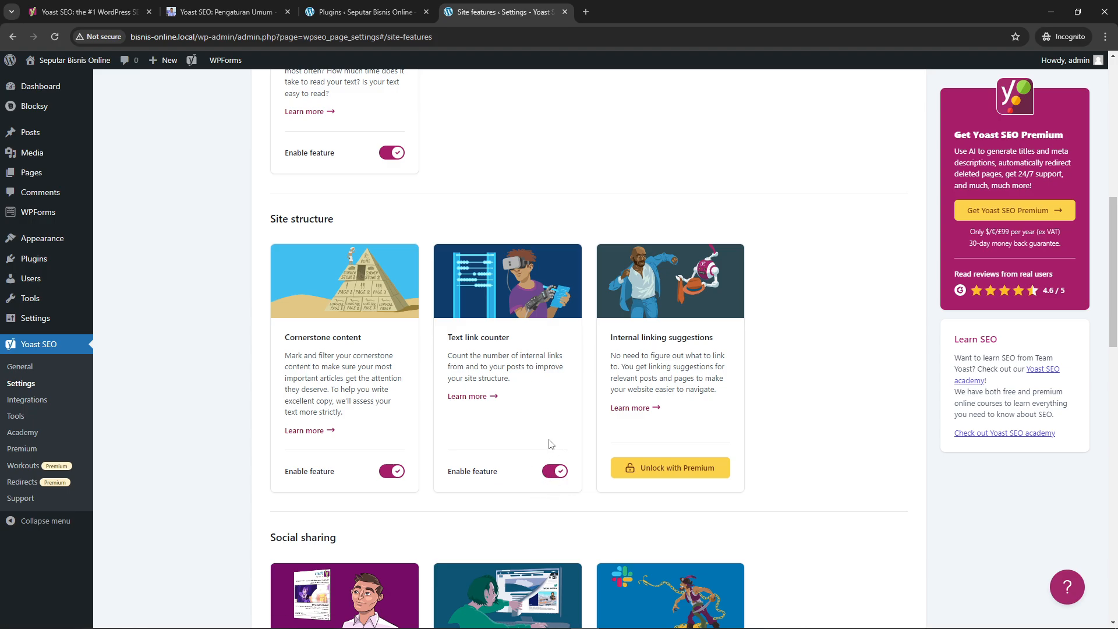
scroll(549, 445, down, 5)
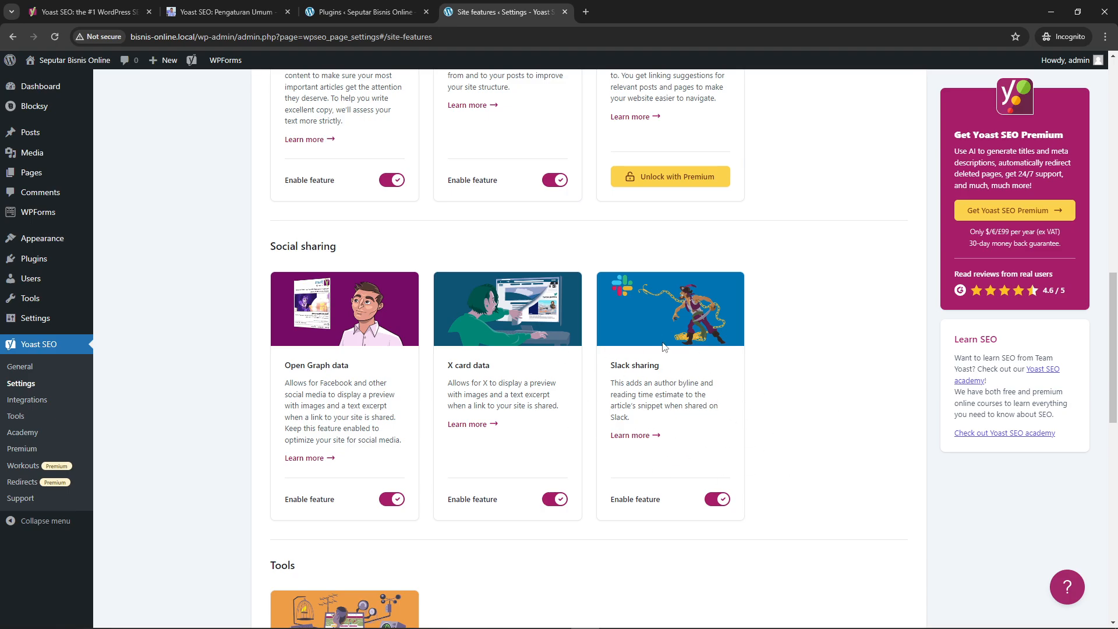
scroll(609, 414, down, 6)
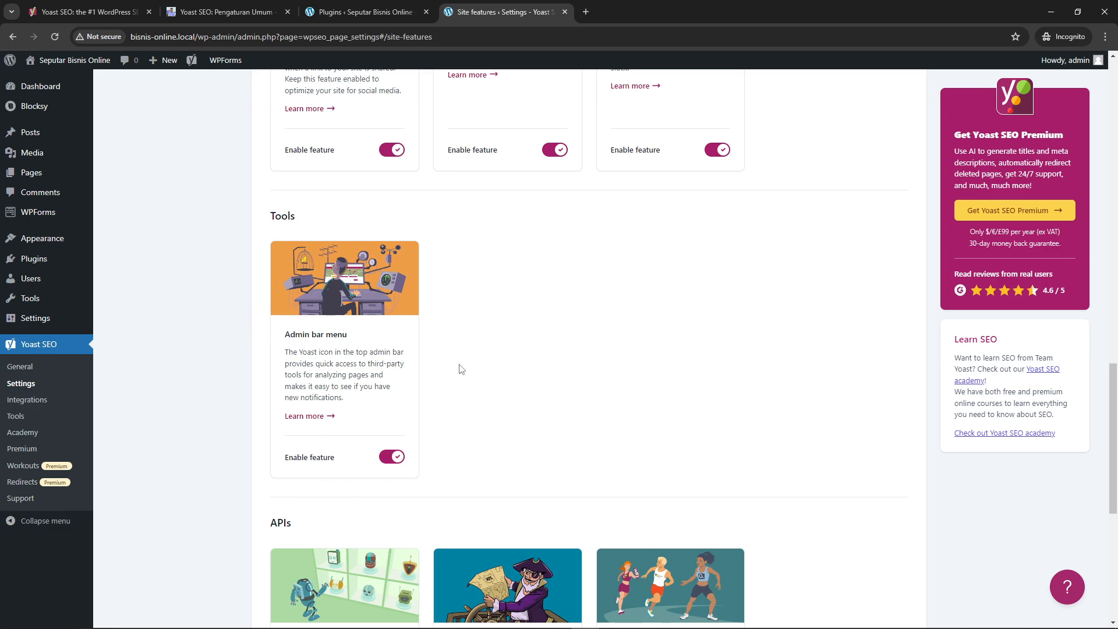
click(391, 458)
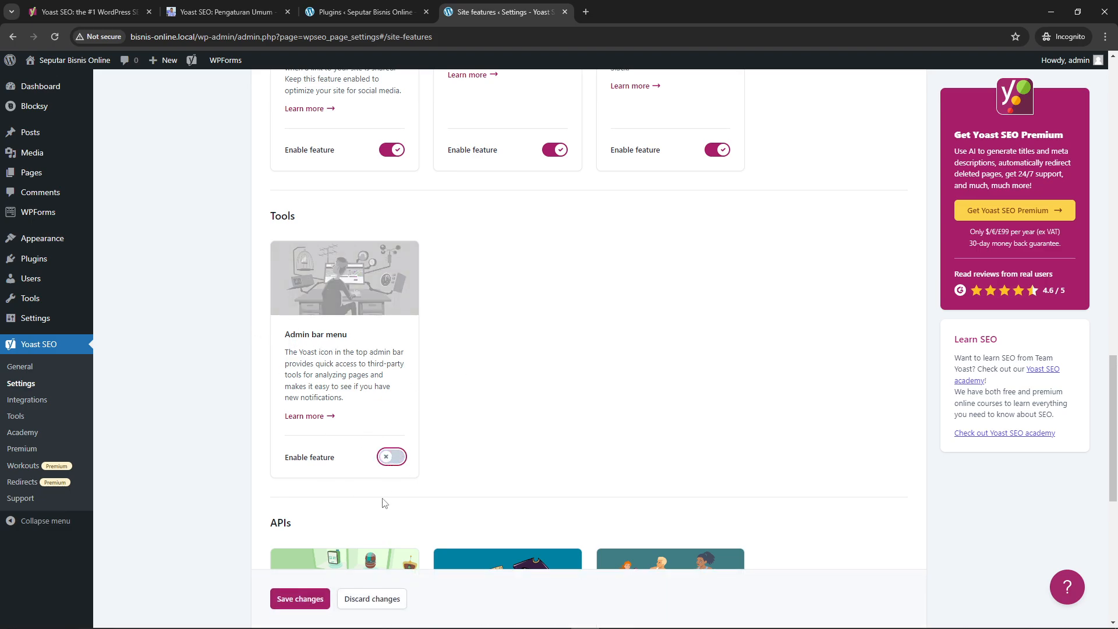
click(322, 602)
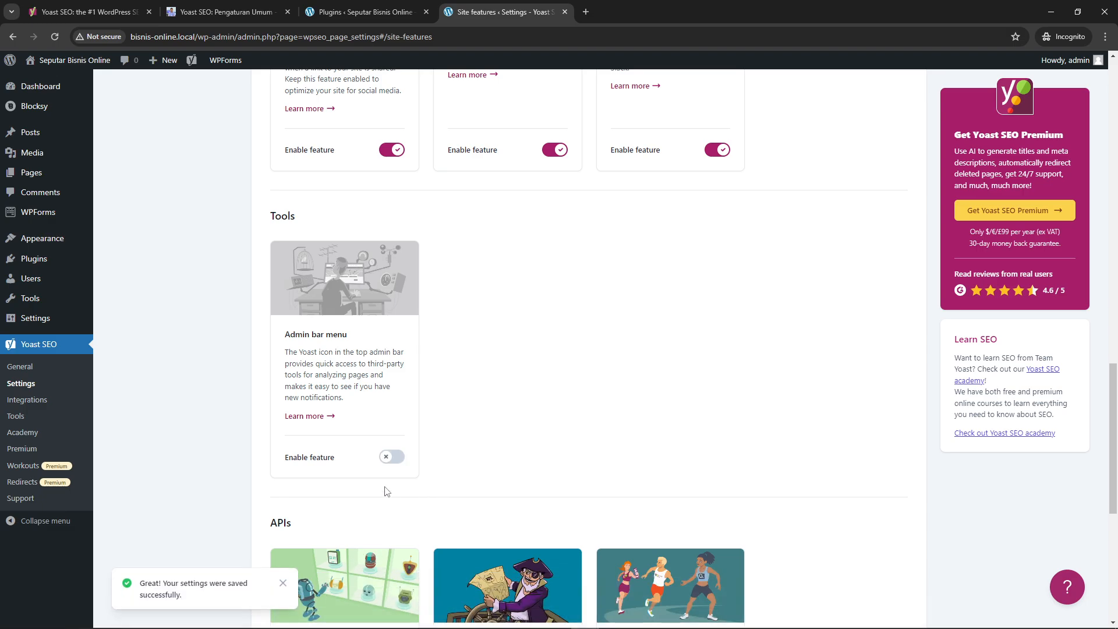
Re-enable the Admin bar menu feature under Tools and save the settings
click(392, 456)
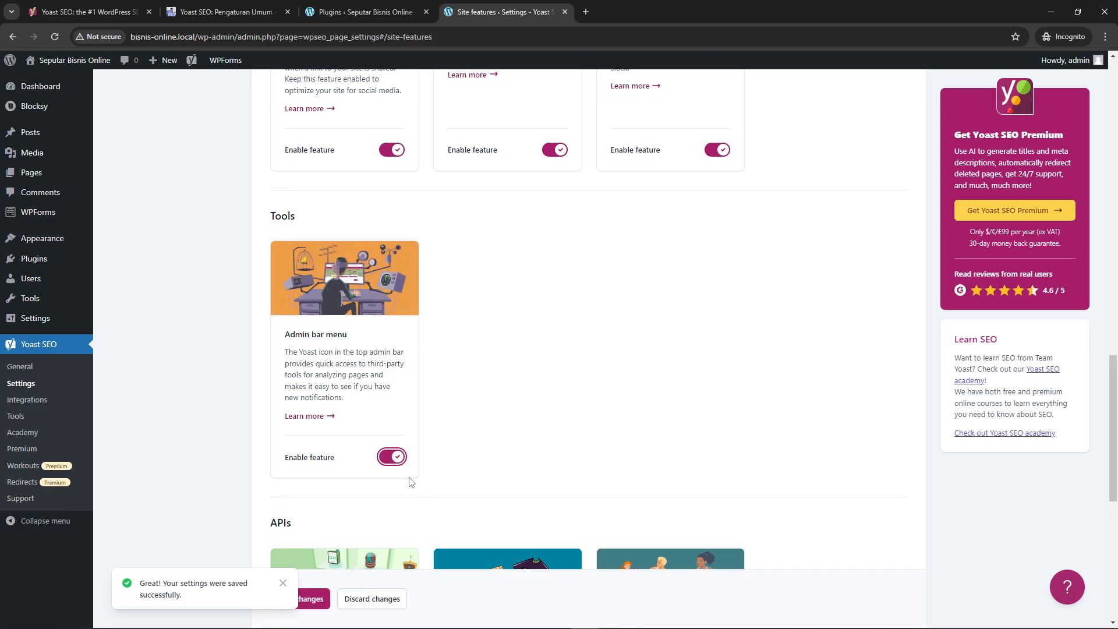
click(317, 598)
scroll(429, 447, down, 3)
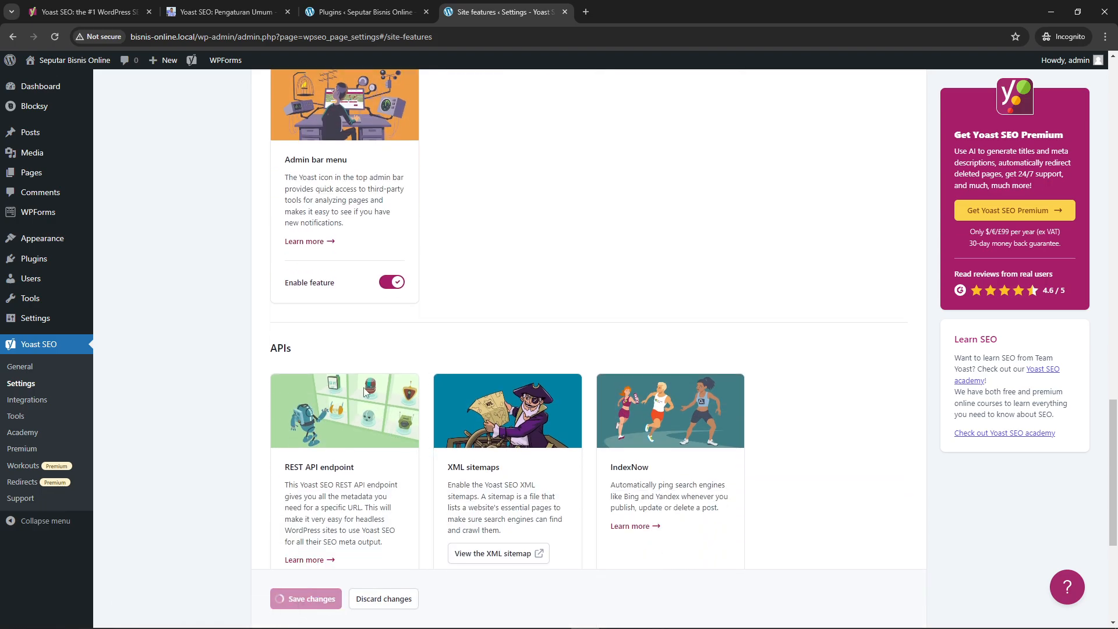
scroll(364, 391, up, 4)
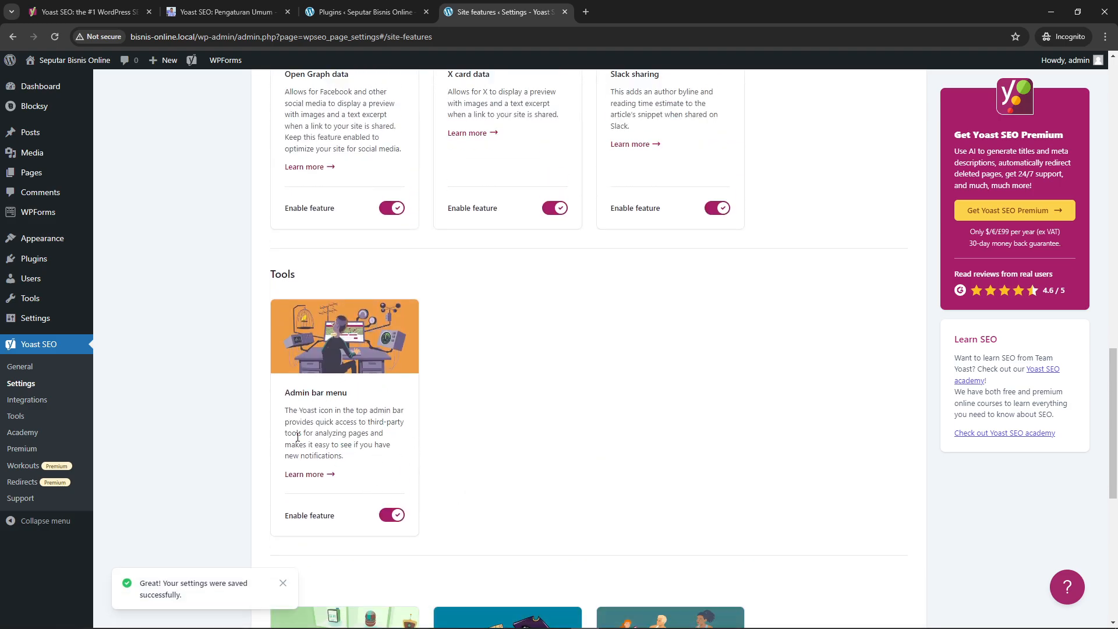
View the site's XML sitemap from the XML sitemaps feature under APIs and check its sitemap_index.xml address
scroll(314, 371, down, 6)
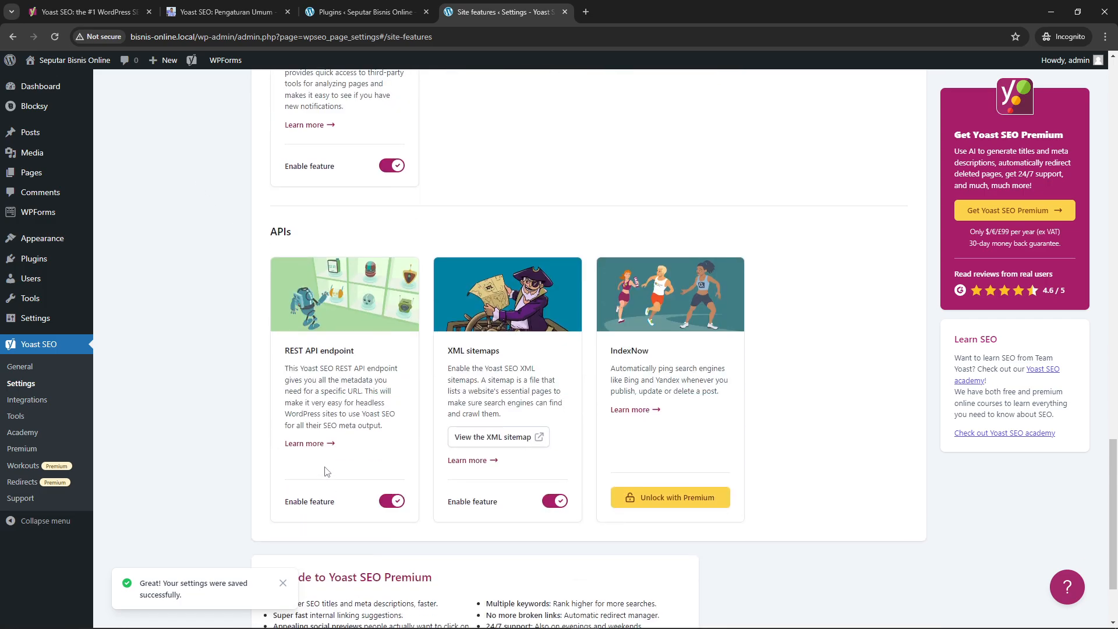
scroll(381, 358, down, 1)
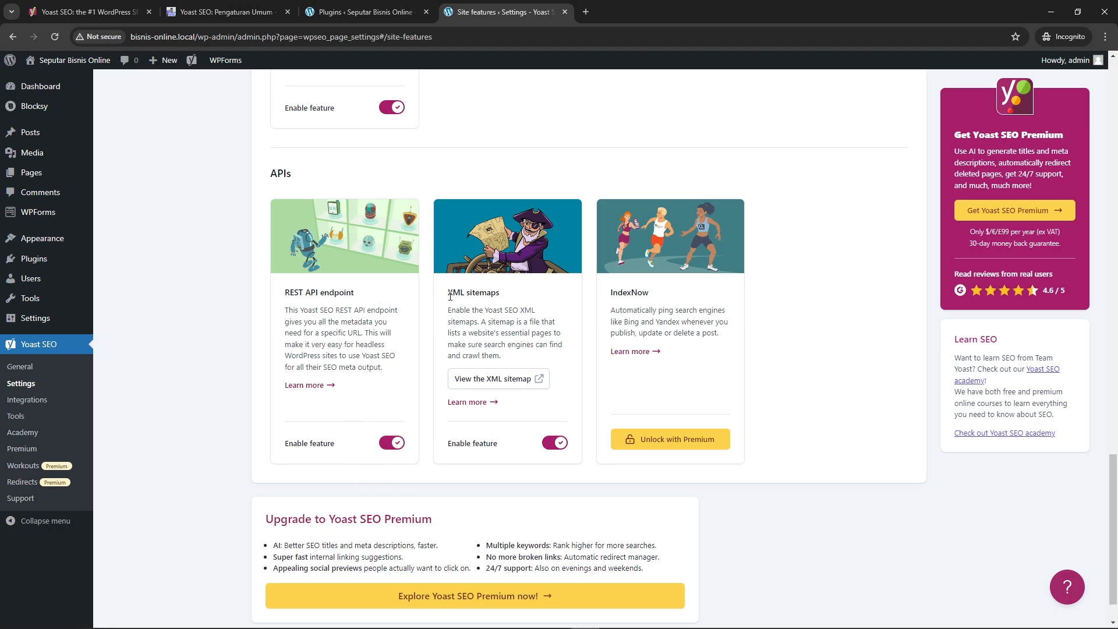
drag(451, 296, 505, 298)
click(524, 315)
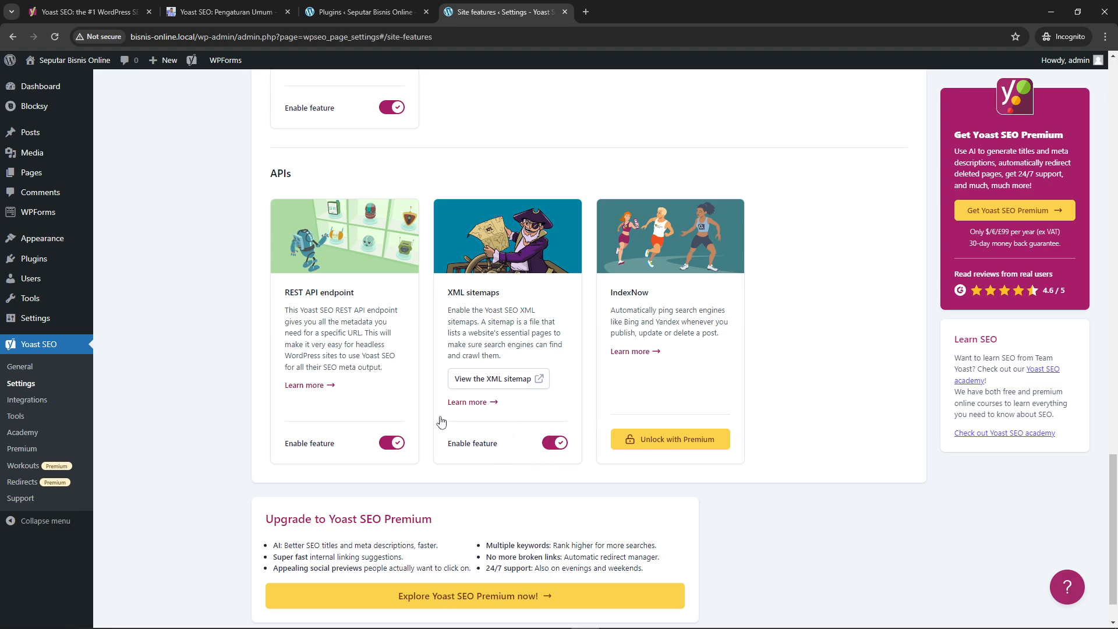
click(527, 383)
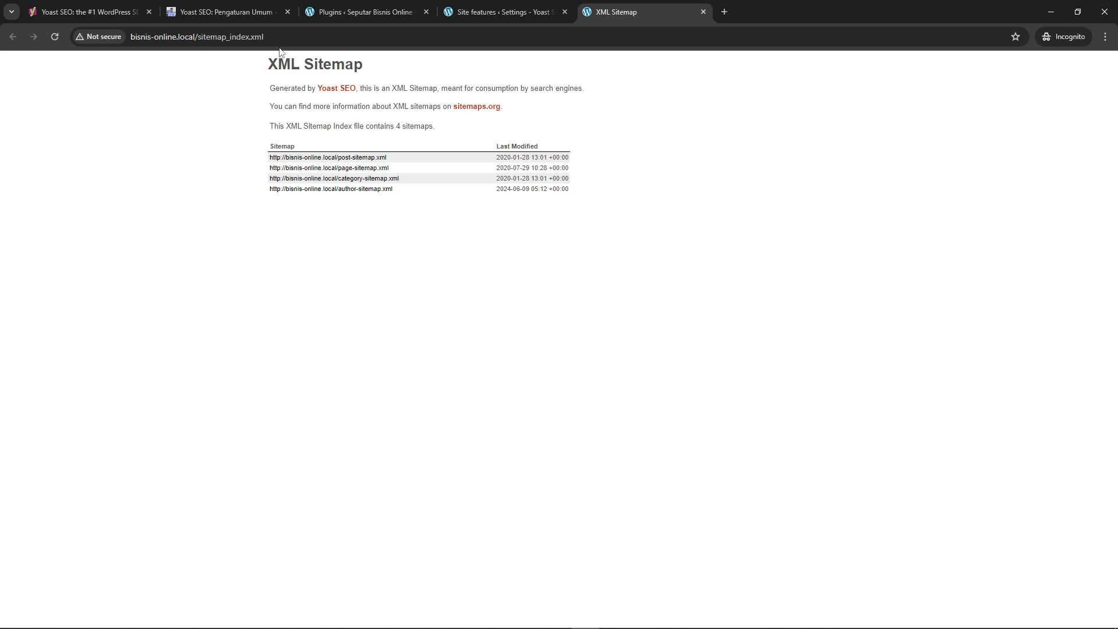
drag(265, 36, 199, 37)
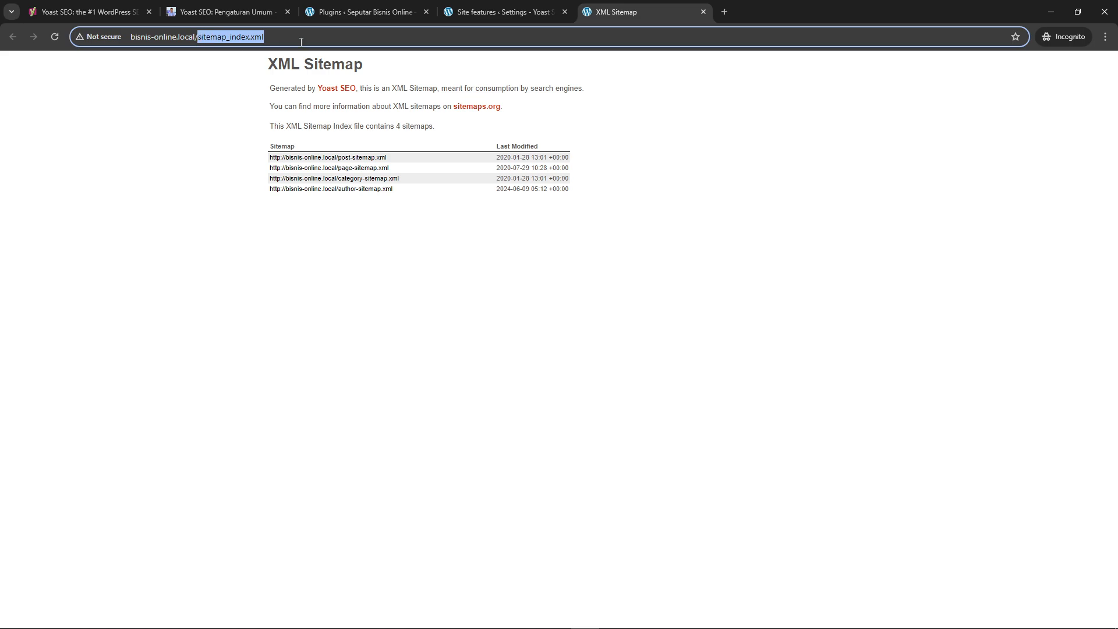
drag(316, 42, 257, 49)
click(246, 63)
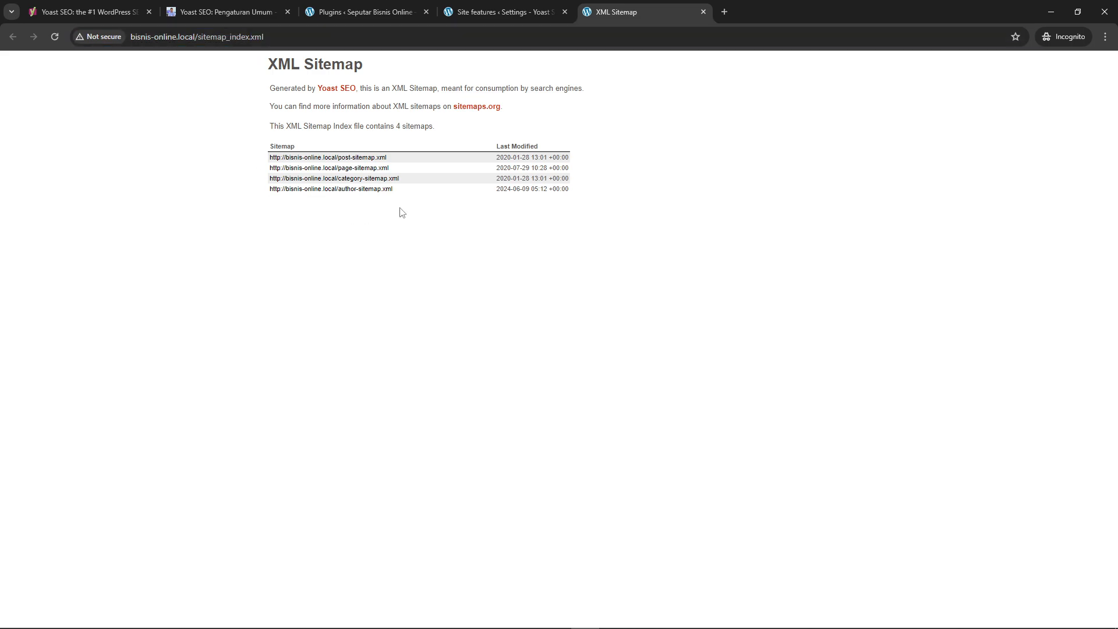
Examine the post, page, category and author sitemaps one after another, returning to the sitemap index each time
click(339, 158)
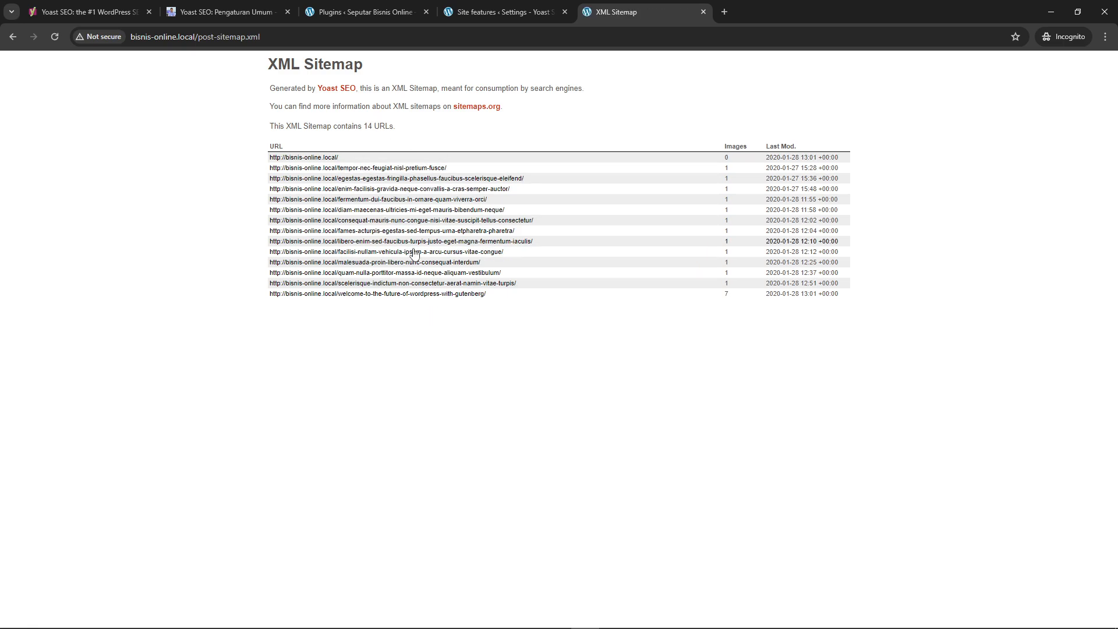
click(14, 36)
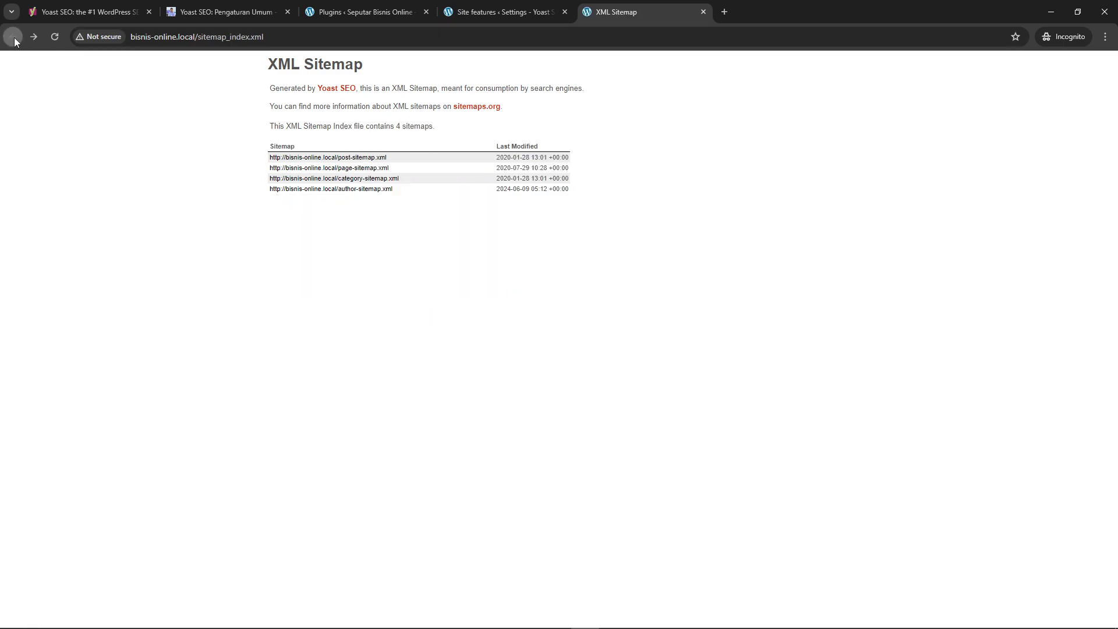
click(351, 171)
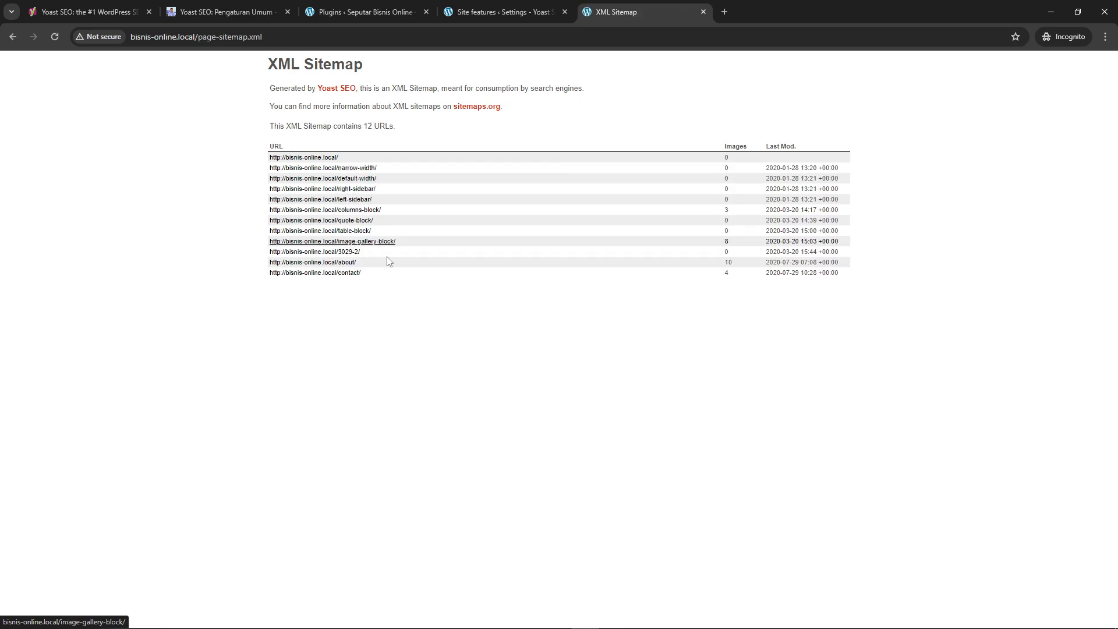
click(12, 36)
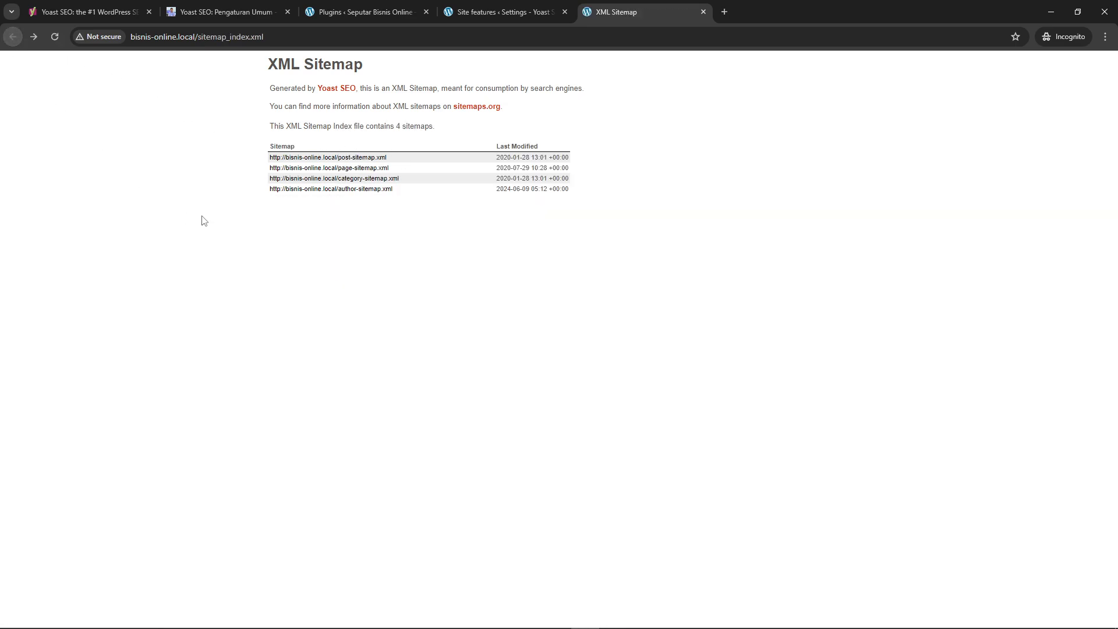
click(364, 179)
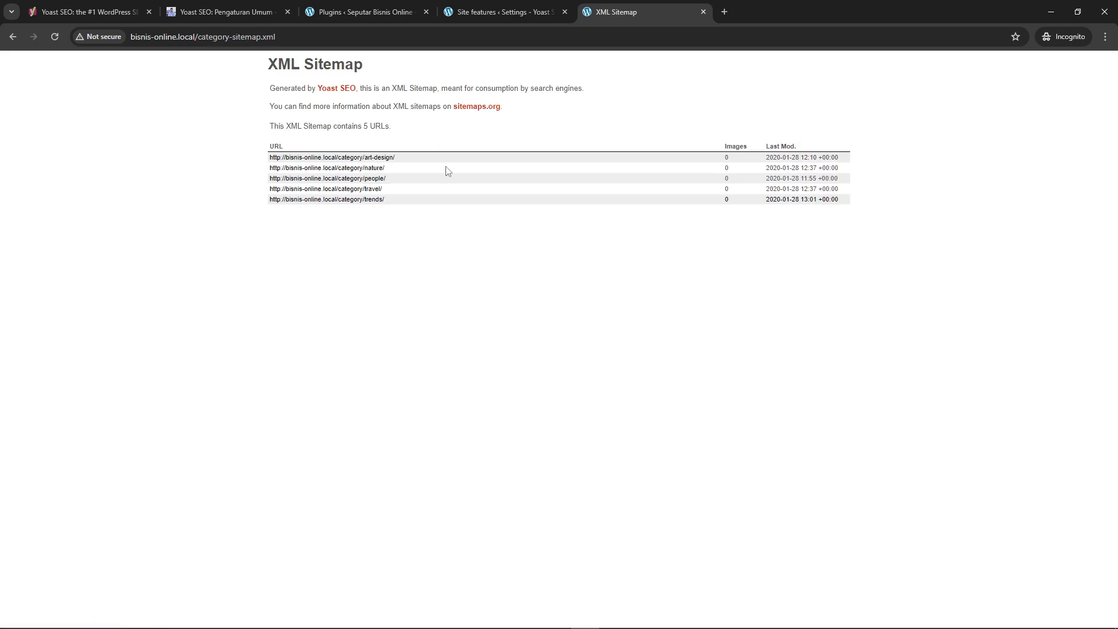
click(13, 37)
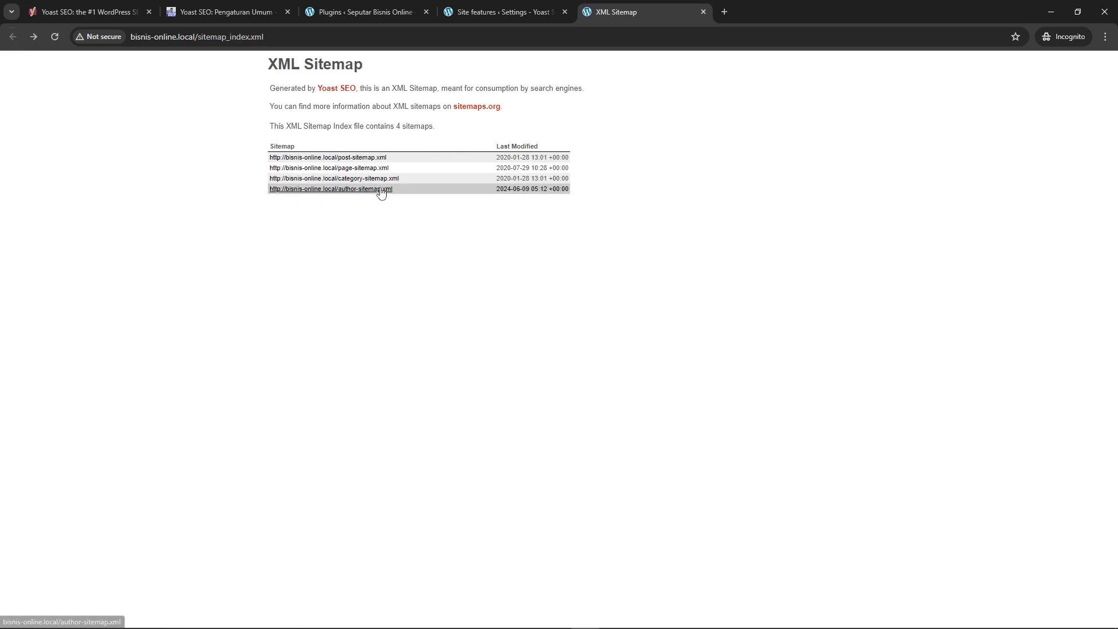
click(378, 190)
click(13, 37)
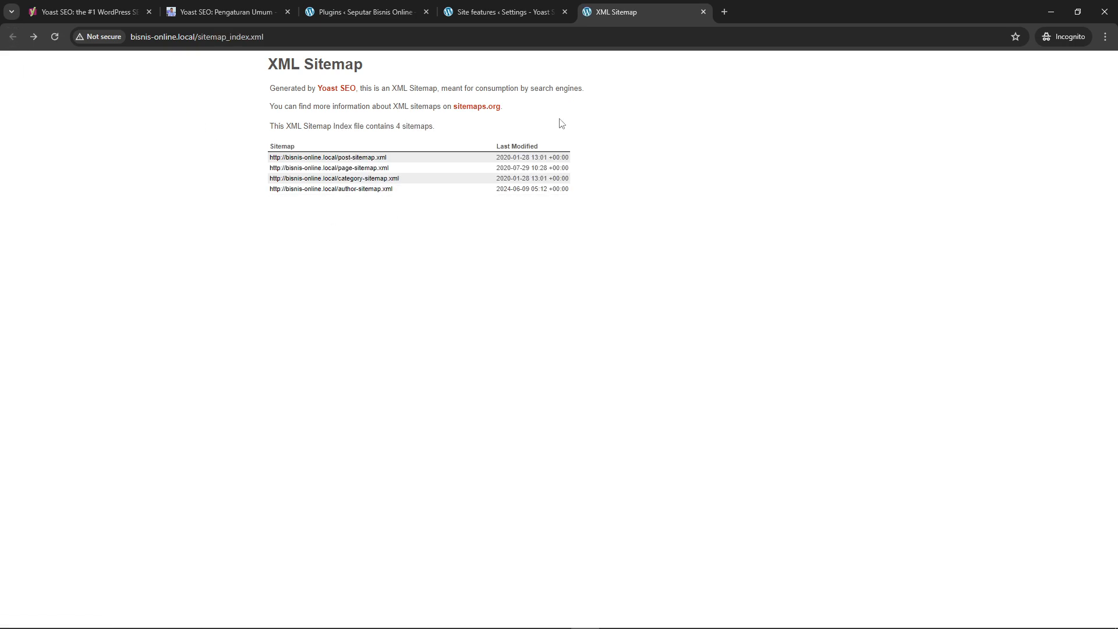
Return to the Yoast SEO settings and open the Site basics page
click(501, 11)
scroll(408, 311, down, 3)
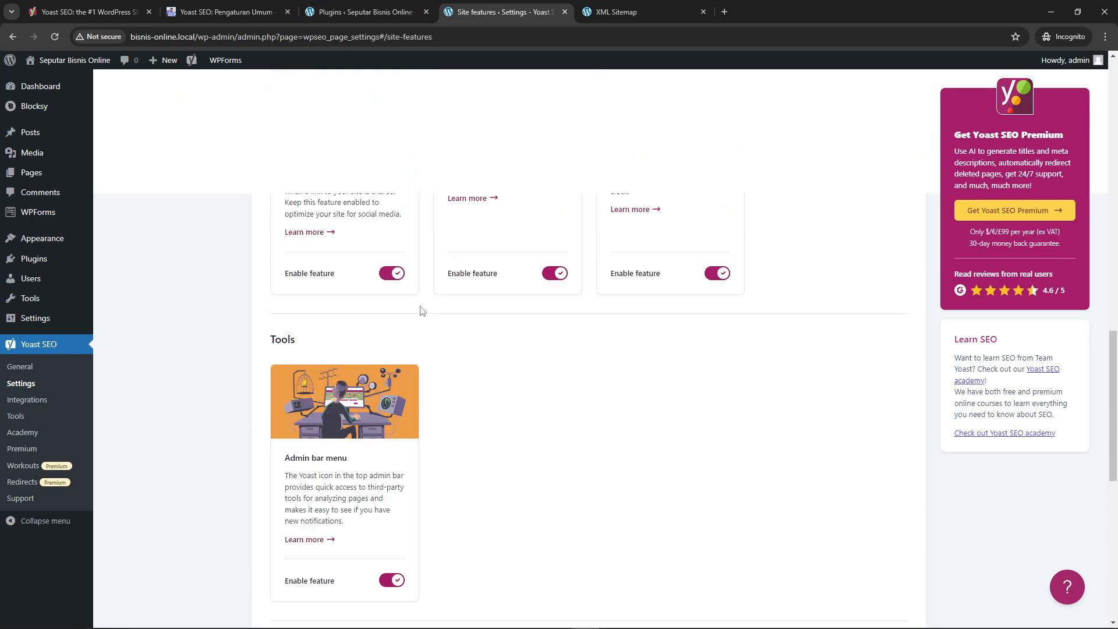
scroll(418, 315, up, 20)
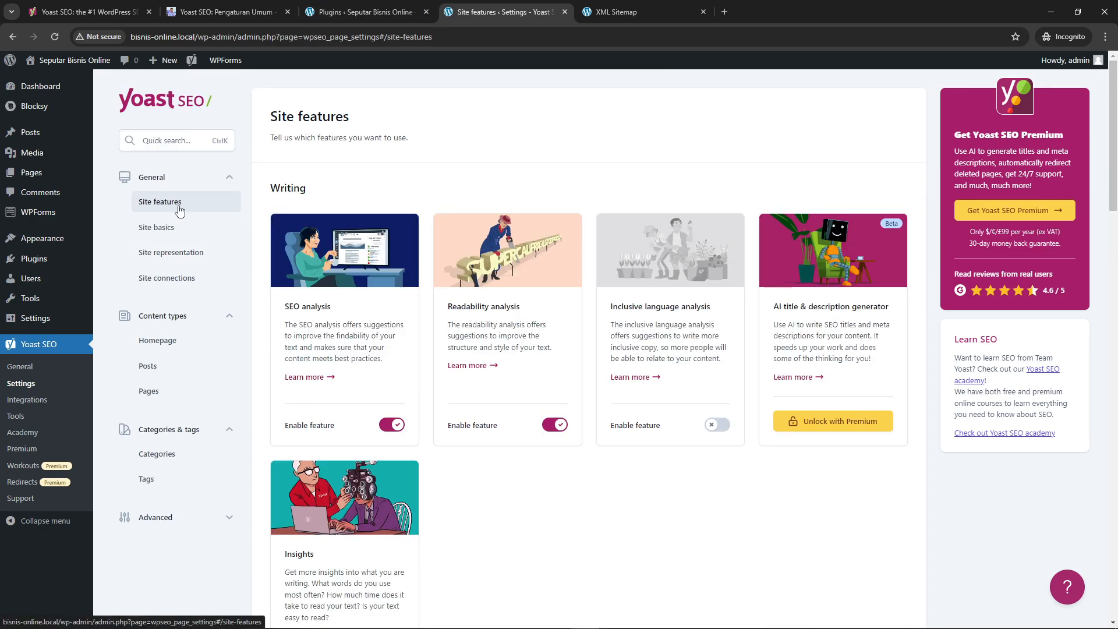
click(174, 227)
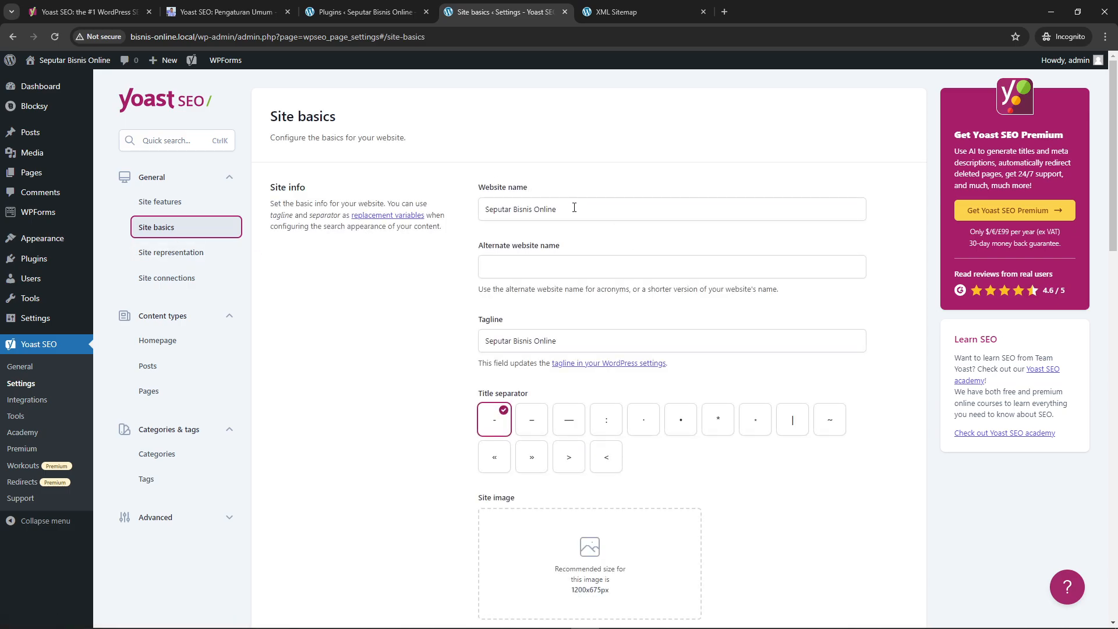
Examine the Site basics options, including website name, alternate name, tagline, title separator, site image and site preferences
scroll(560, 229, down, 7)
scroll(559, 262, up, 5)
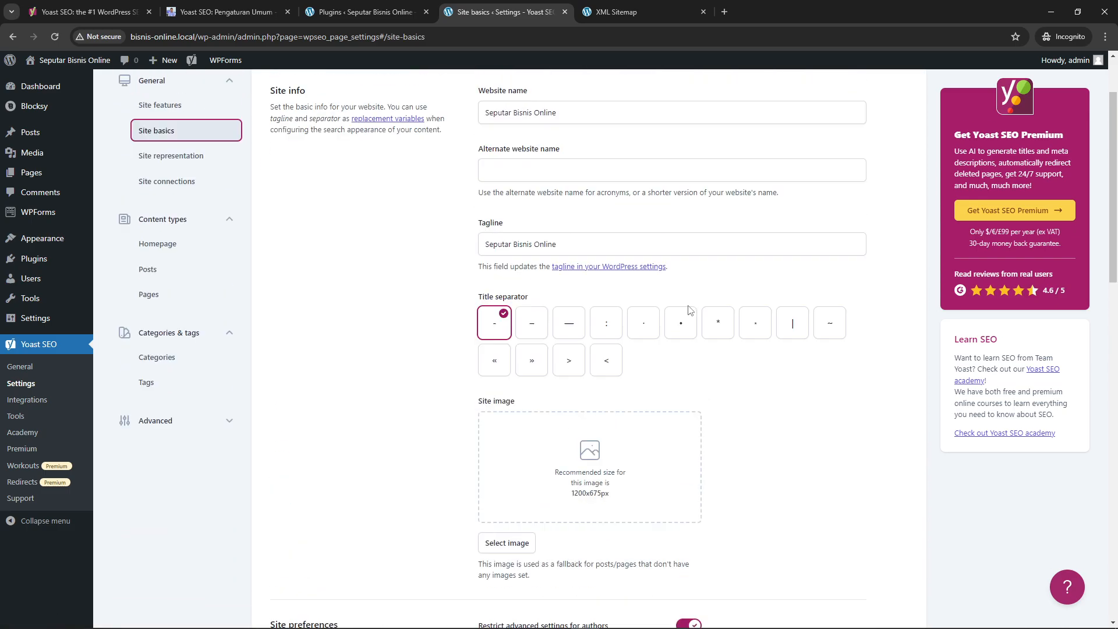
scroll(548, 287, down, 1)
scroll(548, 286, down, 5)
scroll(554, 286, up, 8)
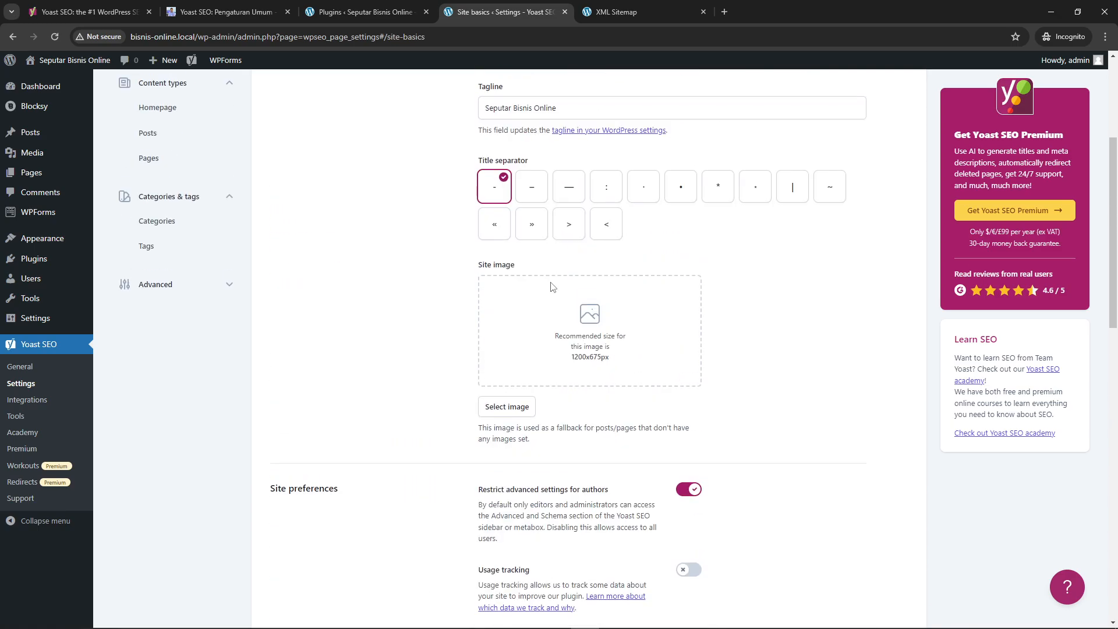
drag(555, 210, 447, 213)
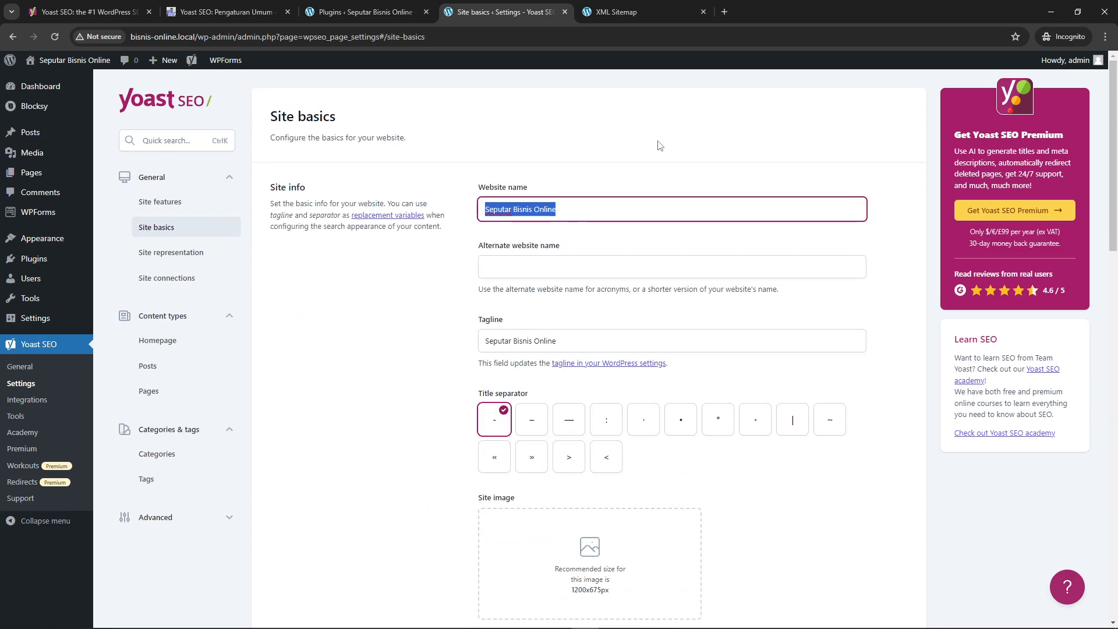
click(657, 142)
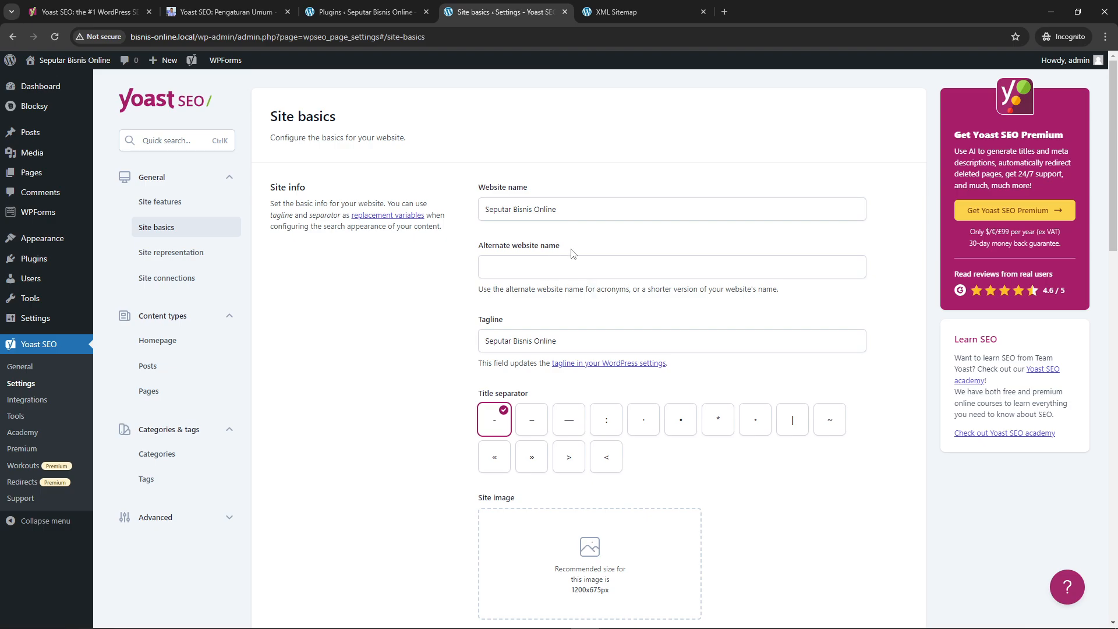
drag(474, 252, 474, 245)
scroll(542, 326, down, 1)
click(436, 292)
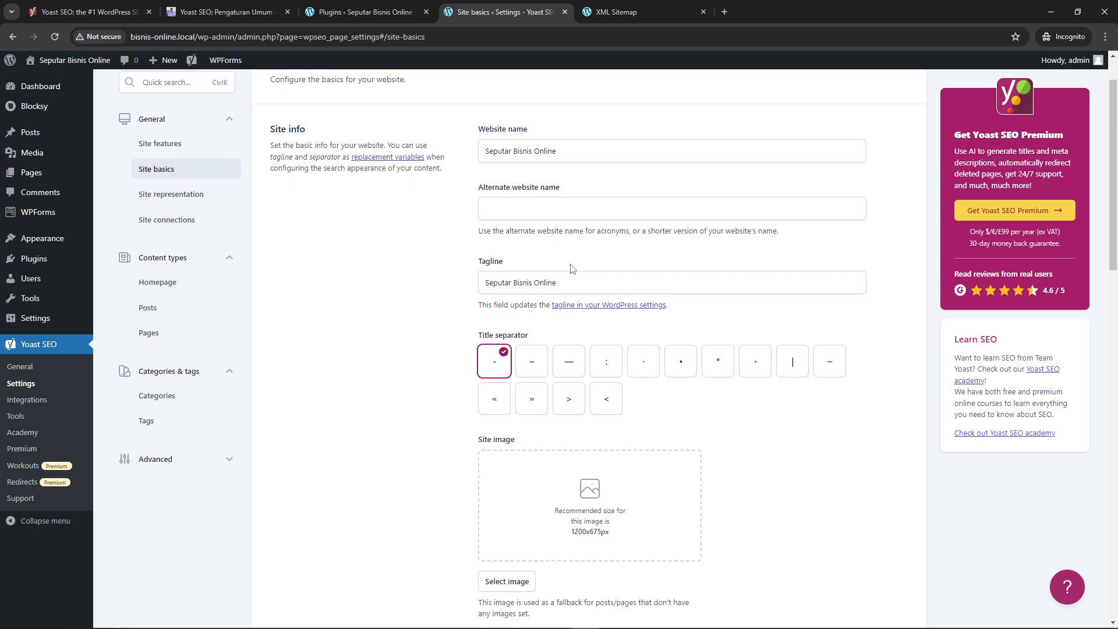
scroll(579, 318, down, 1)
scroll(534, 315, down, 2)
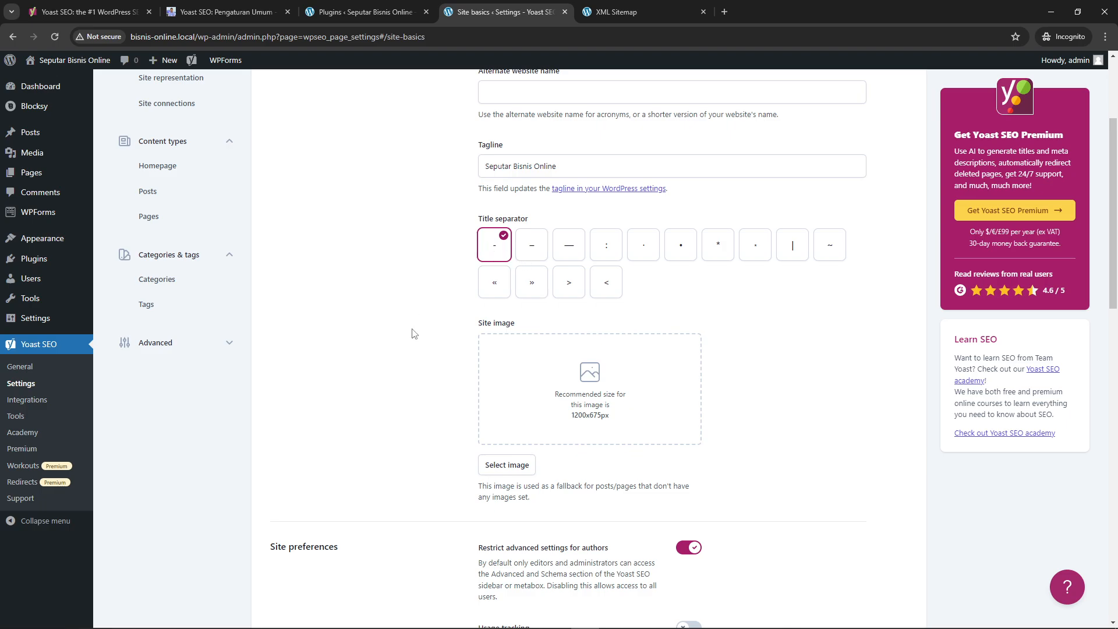
scroll(428, 331, down, 1)
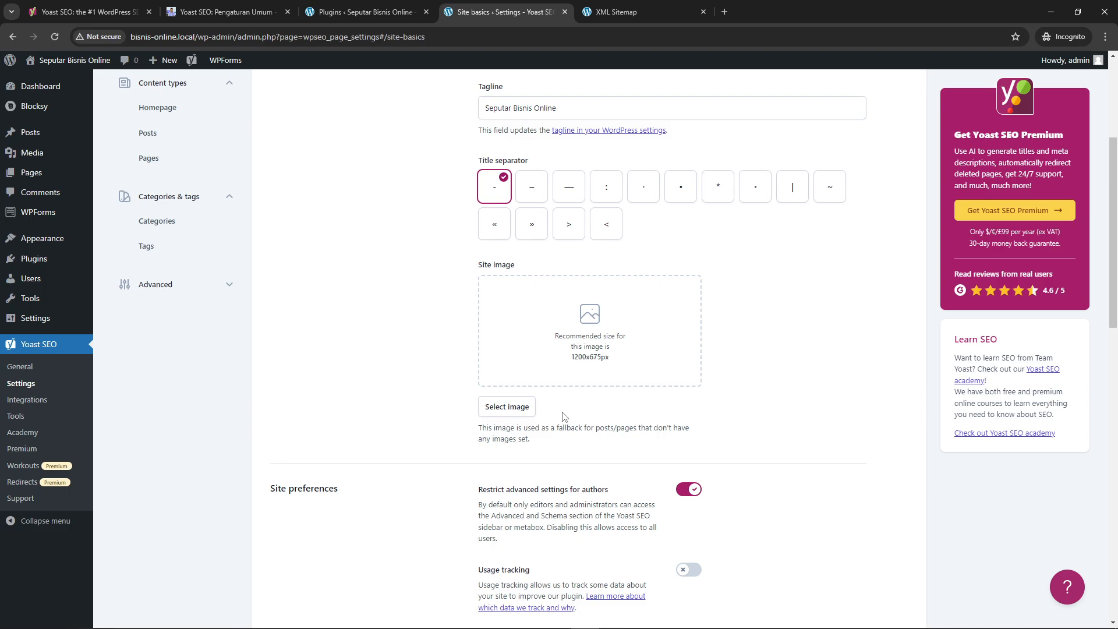
scroll(583, 373, down, 8)
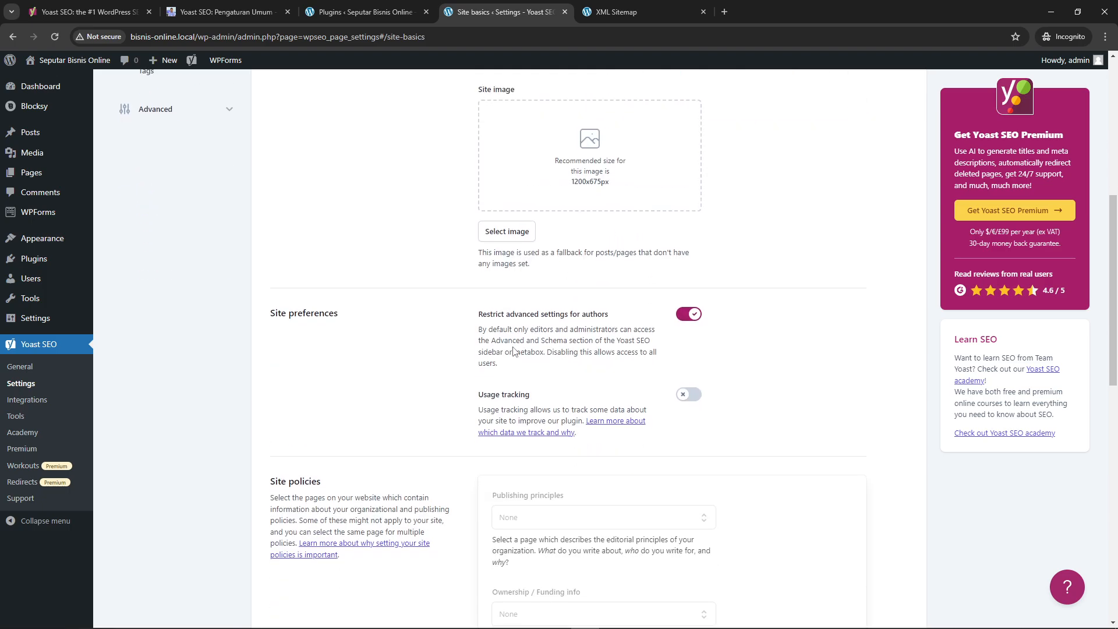
scroll(510, 345, up, 8)
scroll(437, 397, up, 3)
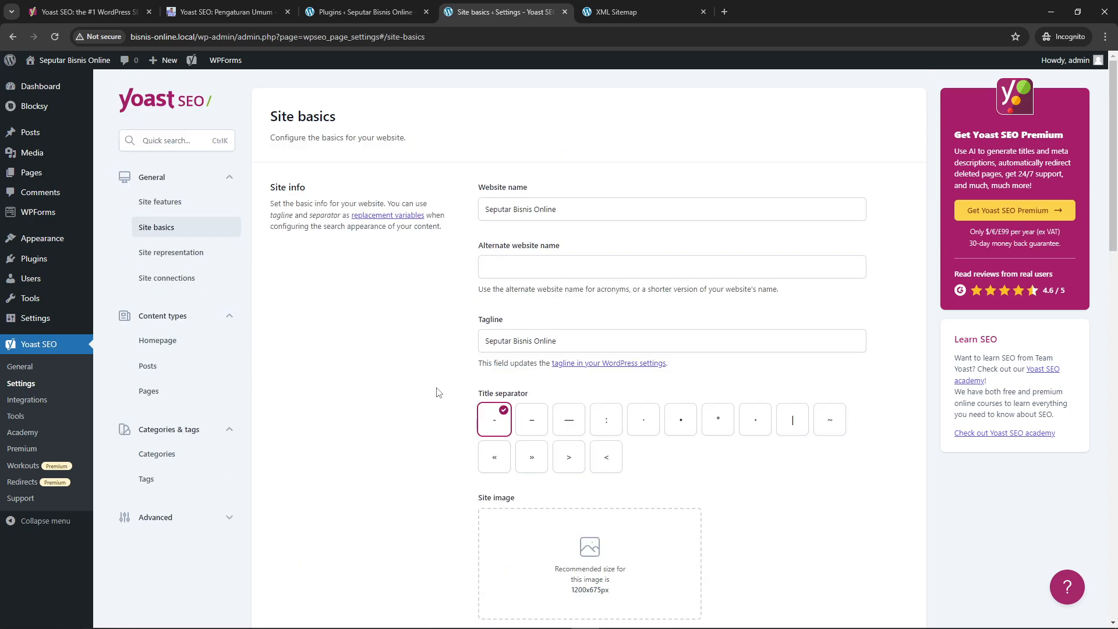
Open the Site representation page, preview the fields for Organization, and switch the choice back to Person
click(179, 263)
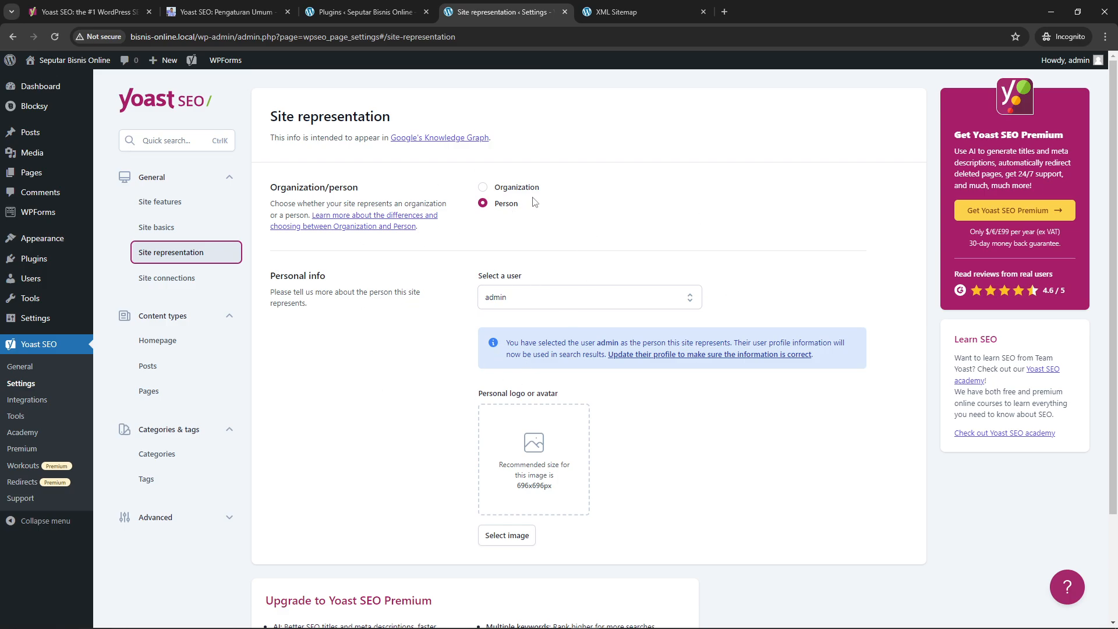
click(515, 187)
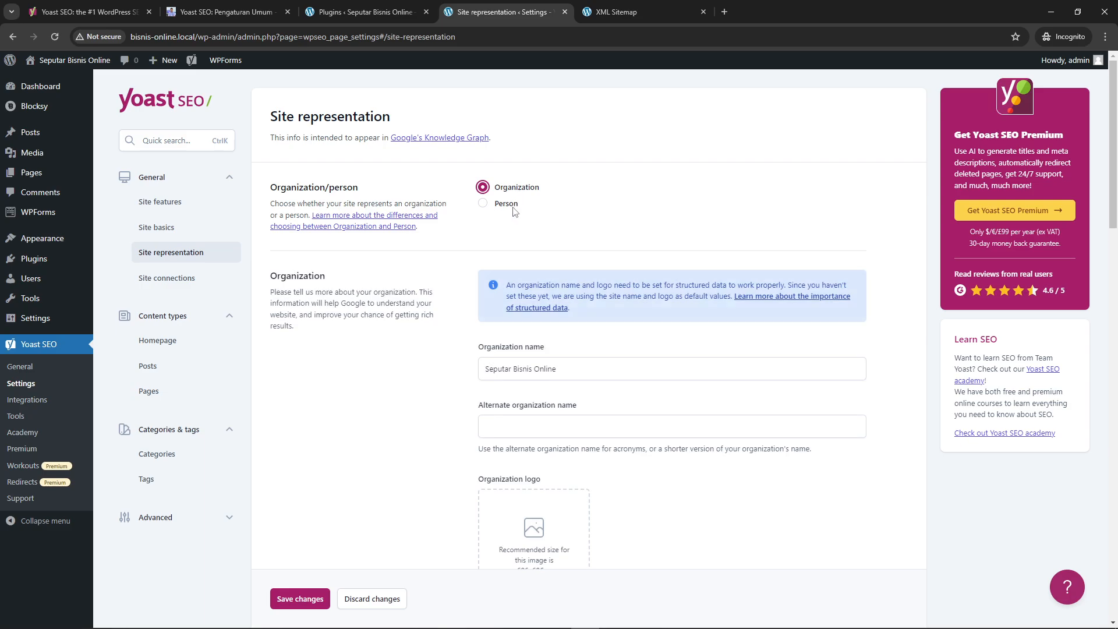
scroll(568, 233, down, 3)
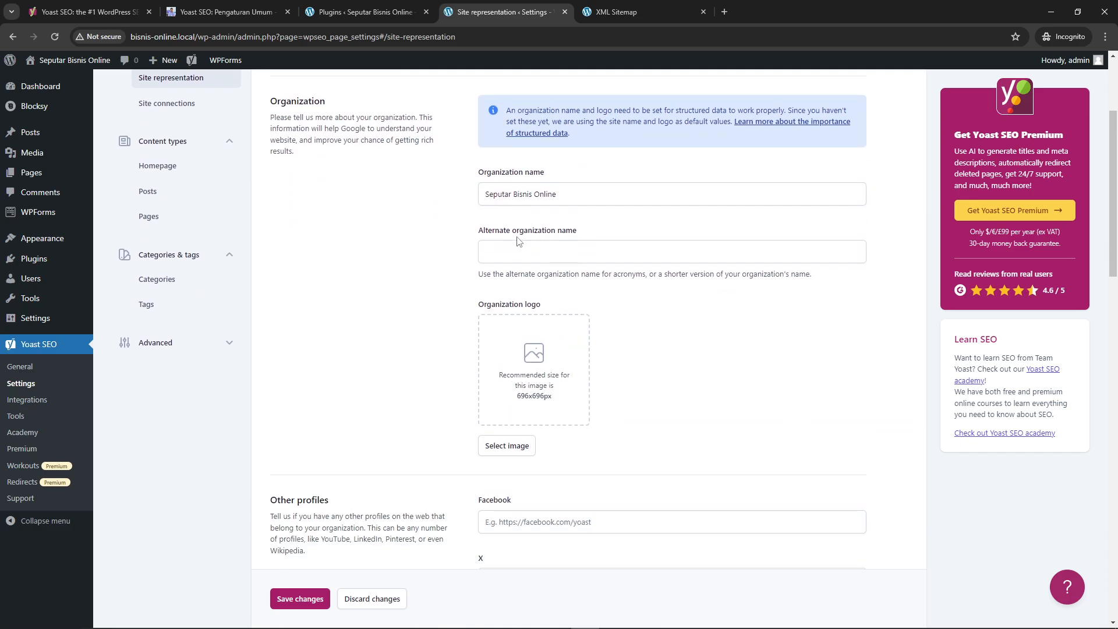
scroll(562, 412, down, 1)
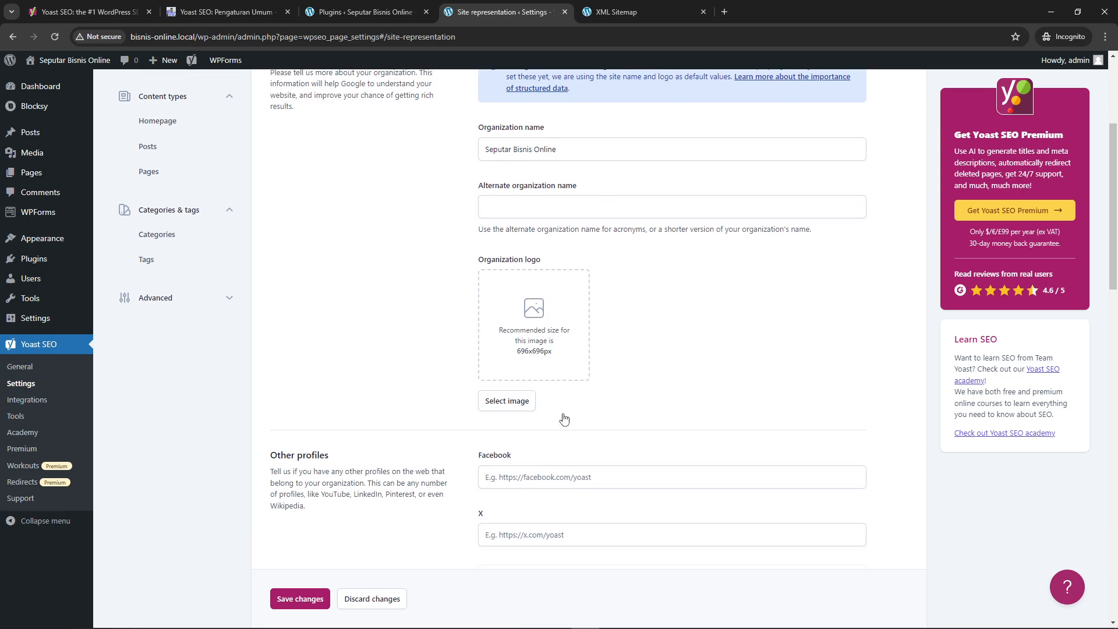
scroll(472, 443, up, 1)
scroll(467, 447, down, 2)
scroll(466, 446, up, 5)
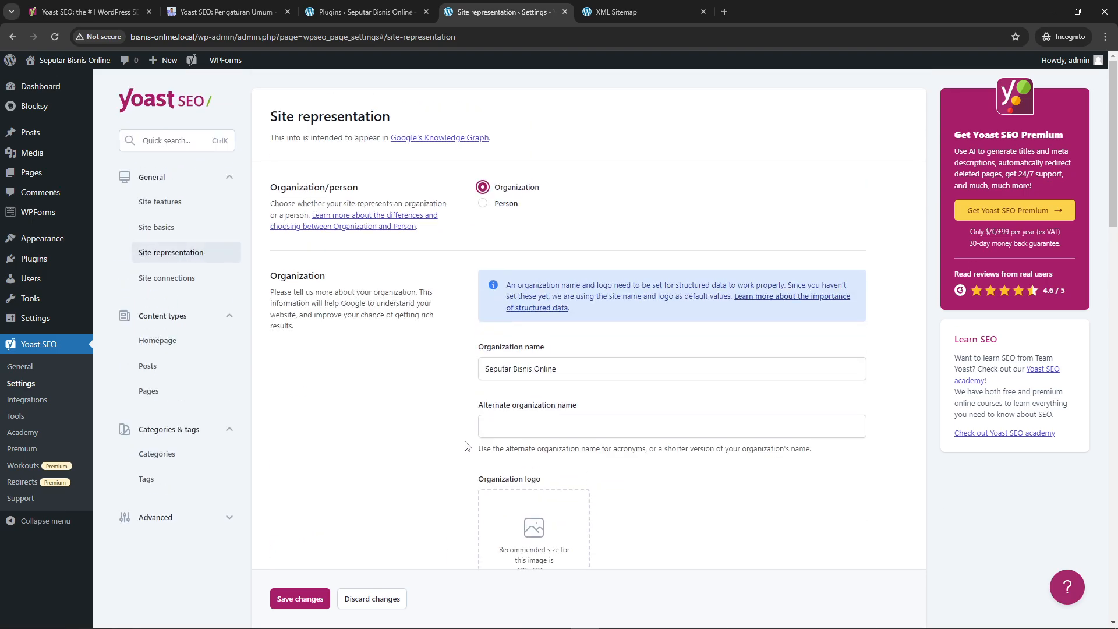
click(483, 204)
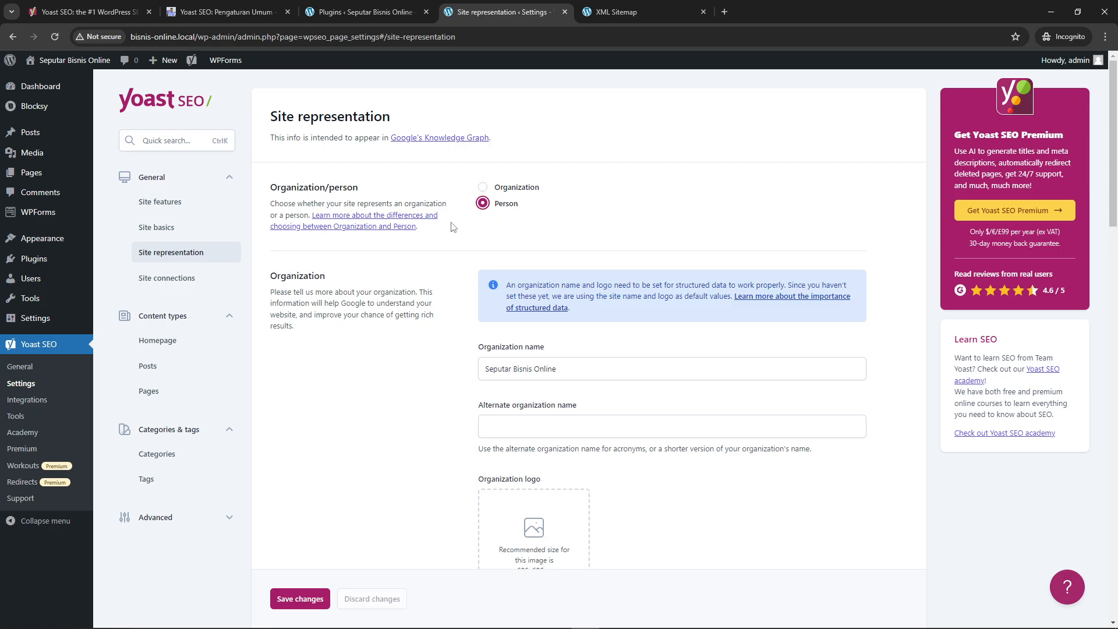
Open the Site connections page with the webmaster verification fields
click(163, 280)
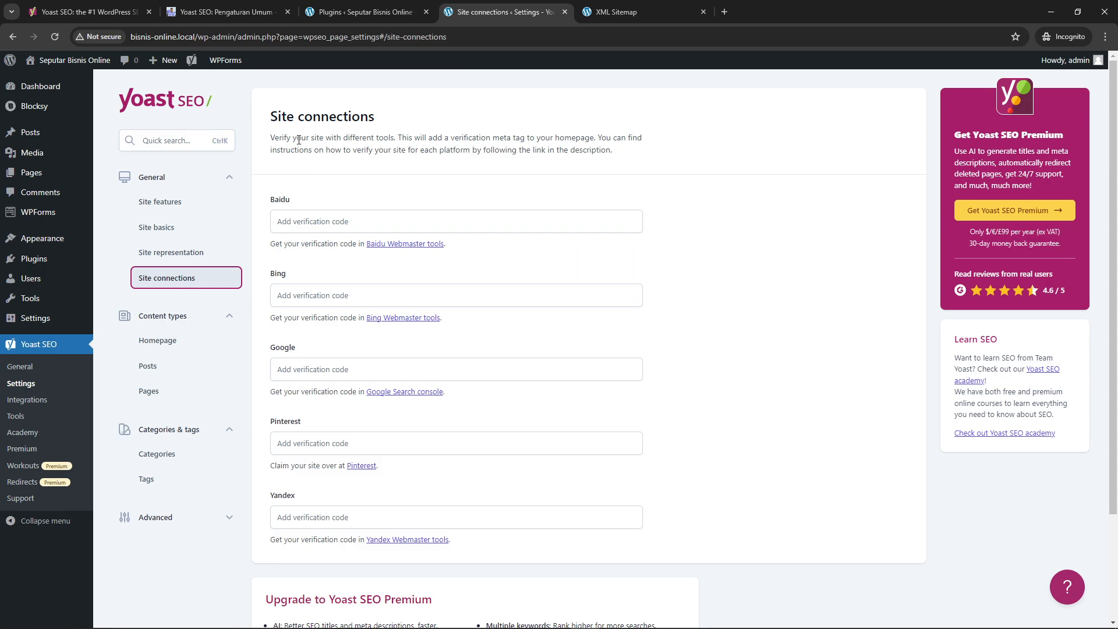
Read the Site connections description about the homepage verification meta tag and check the Google verification code field
drag(274, 138, 362, 138)
click(382, 145)
click(484, 152)
drag(449, 138, 528, 136)
double_click(574, 138)
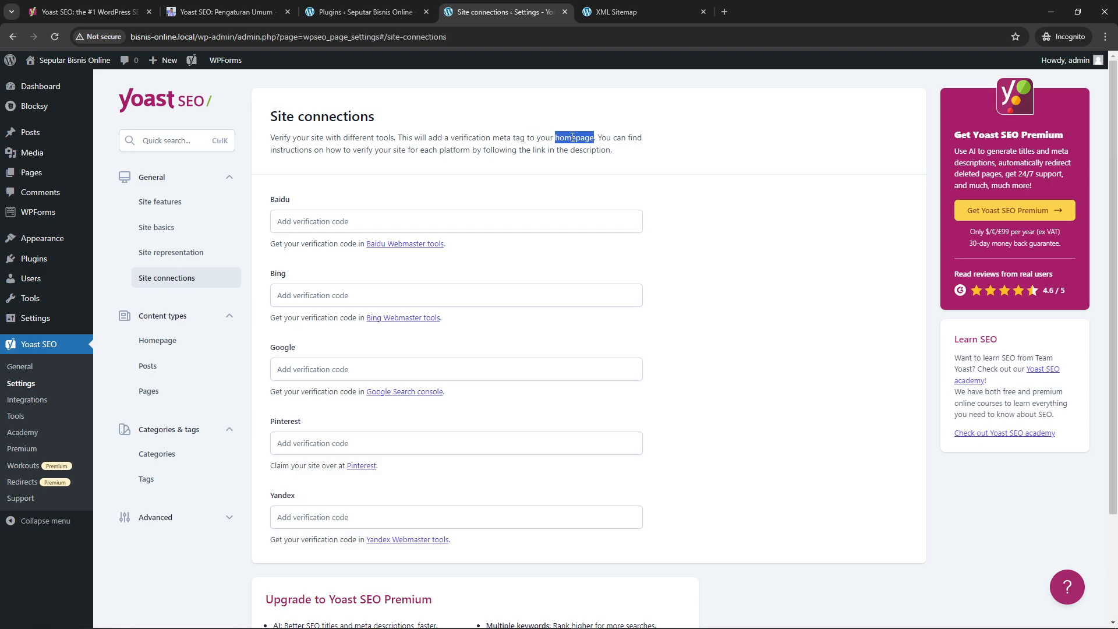
triple_click(573, 138)
click(499, 167)
click(358, 371)
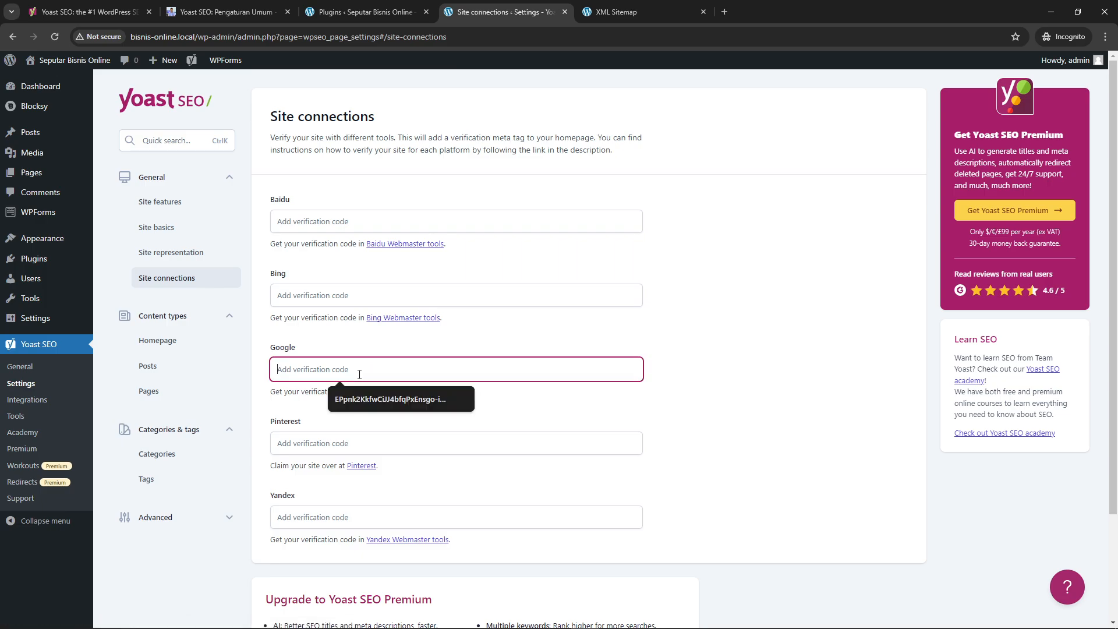
click(691, 369)
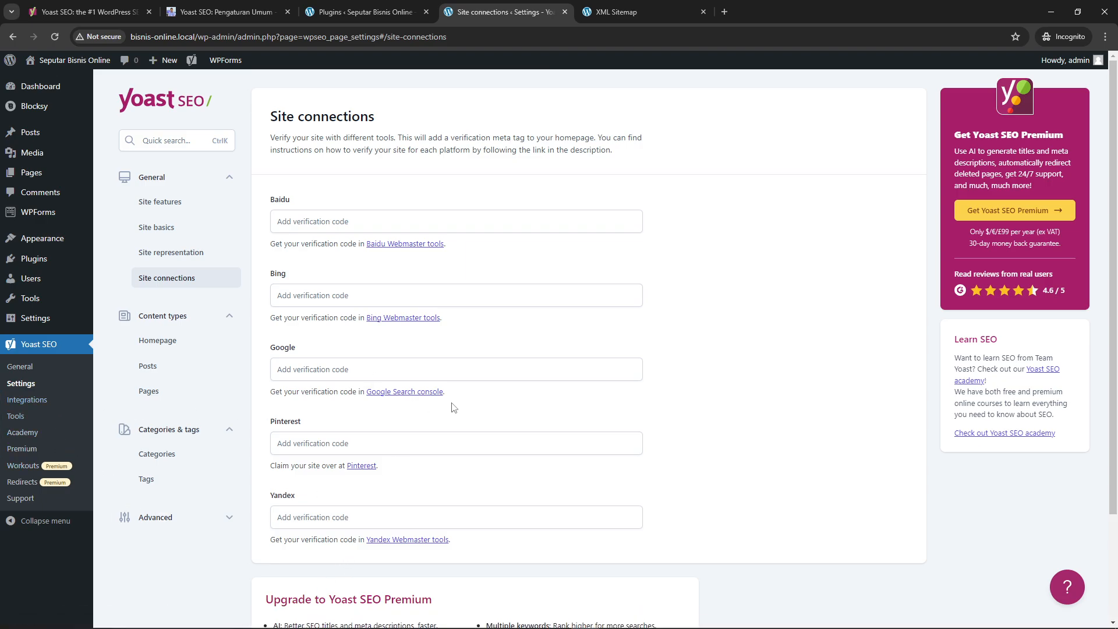
scroll(411, 362, down, 2)
scroll(411, 362, up, 2)
scroll(411, 362, down, 2)
scroll(414, 361, up, 2)
scroll(459, 344, down, 2)
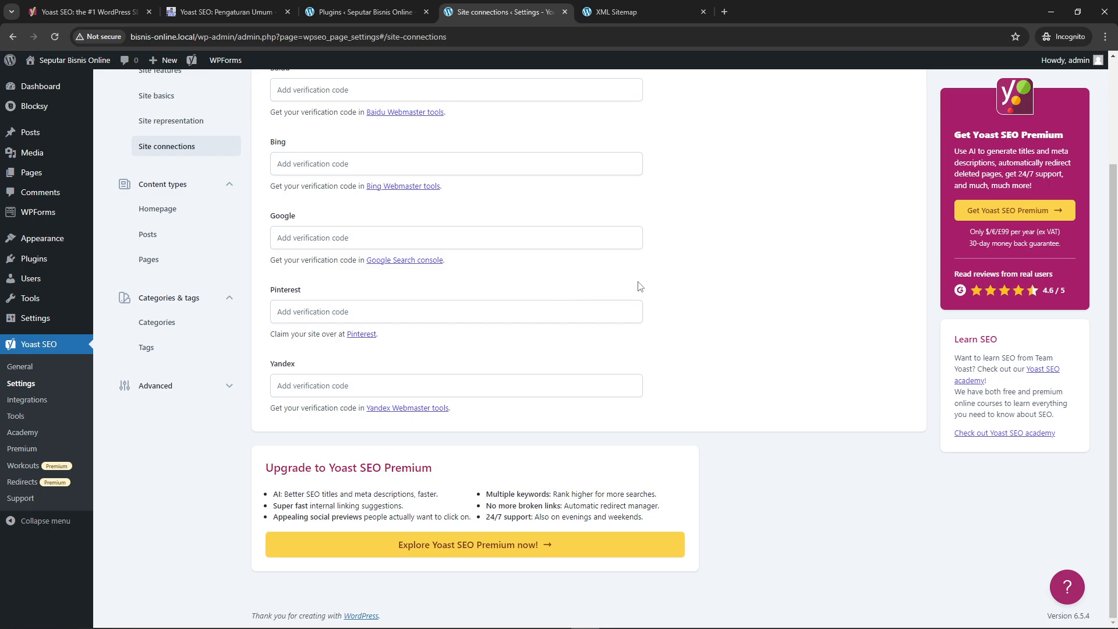
scroll(259, 320, up, 3)
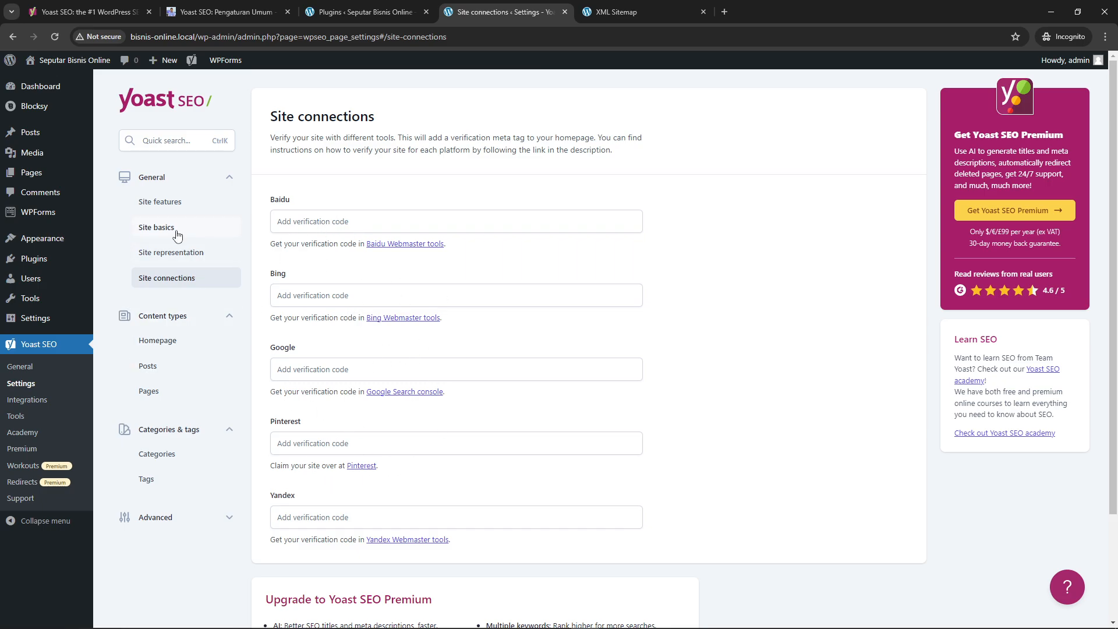
Revisit the Site representation, Site basics and Site features pages and look over the Writing feature cards
click(167, 261)
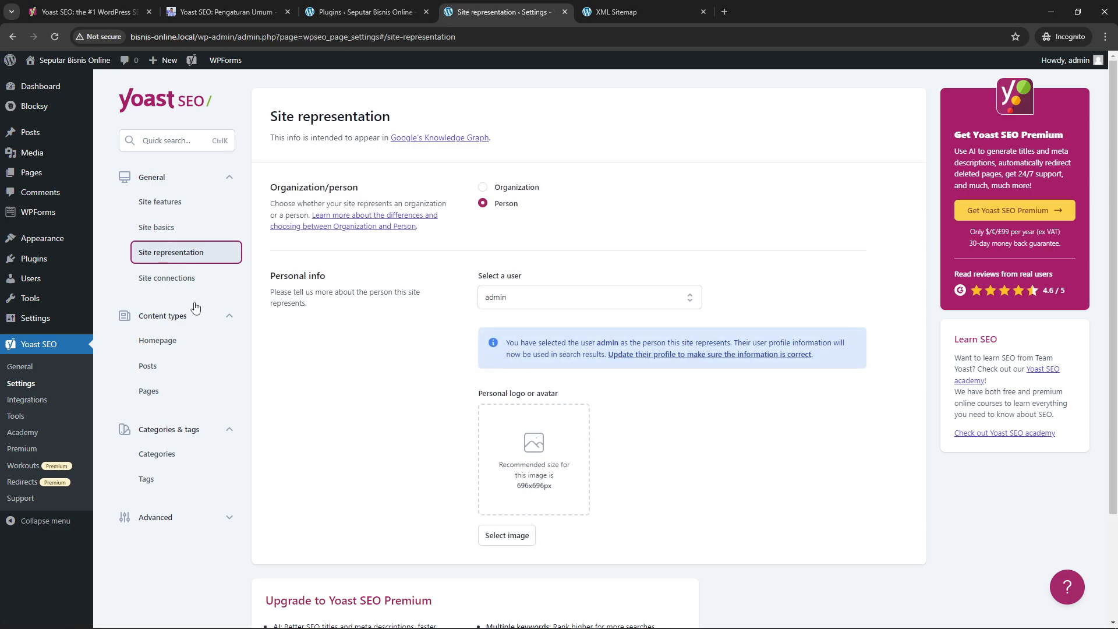
click(178, 228)
click(183, 212)
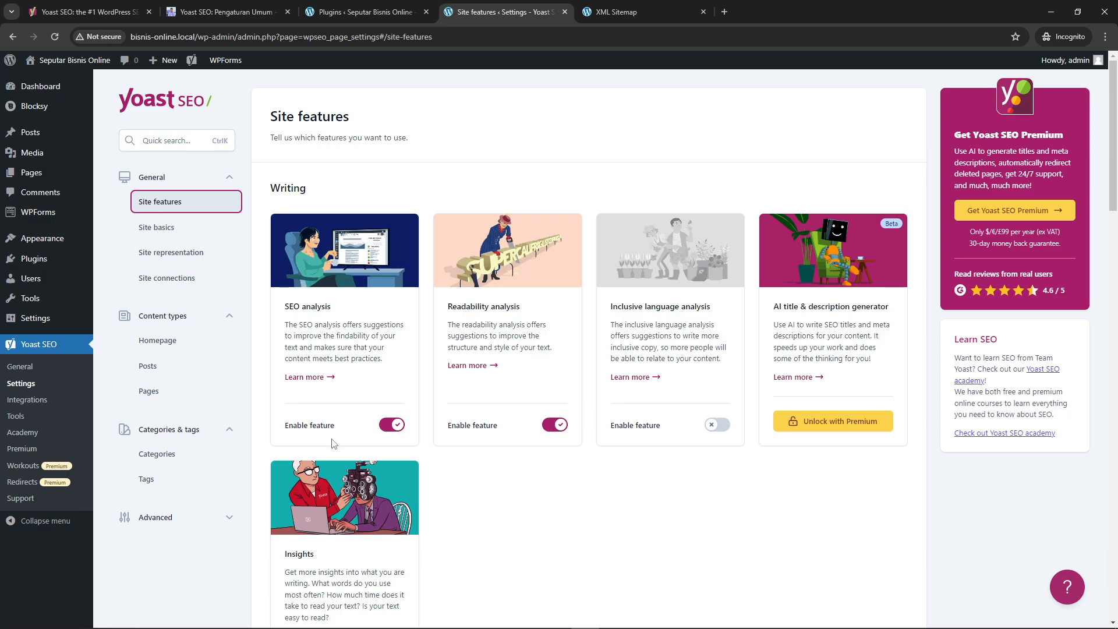
scroll(415, 425, down, 5)
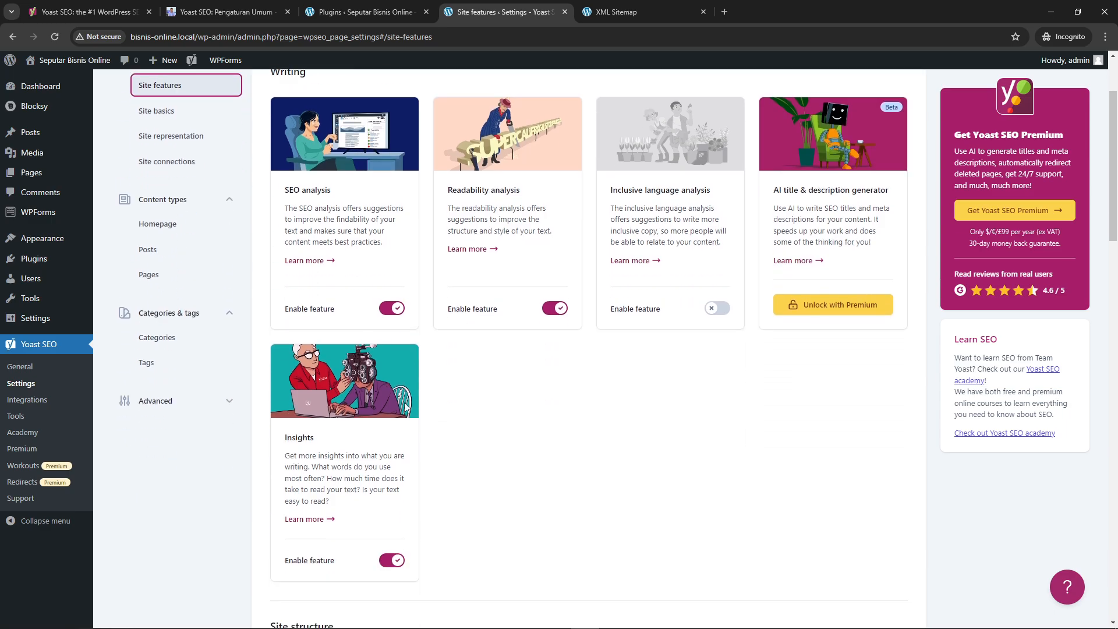
scroll(431, 460, up, 5)
scroll(400, 451, down, 1)
scroll(373, 450, down, 2)
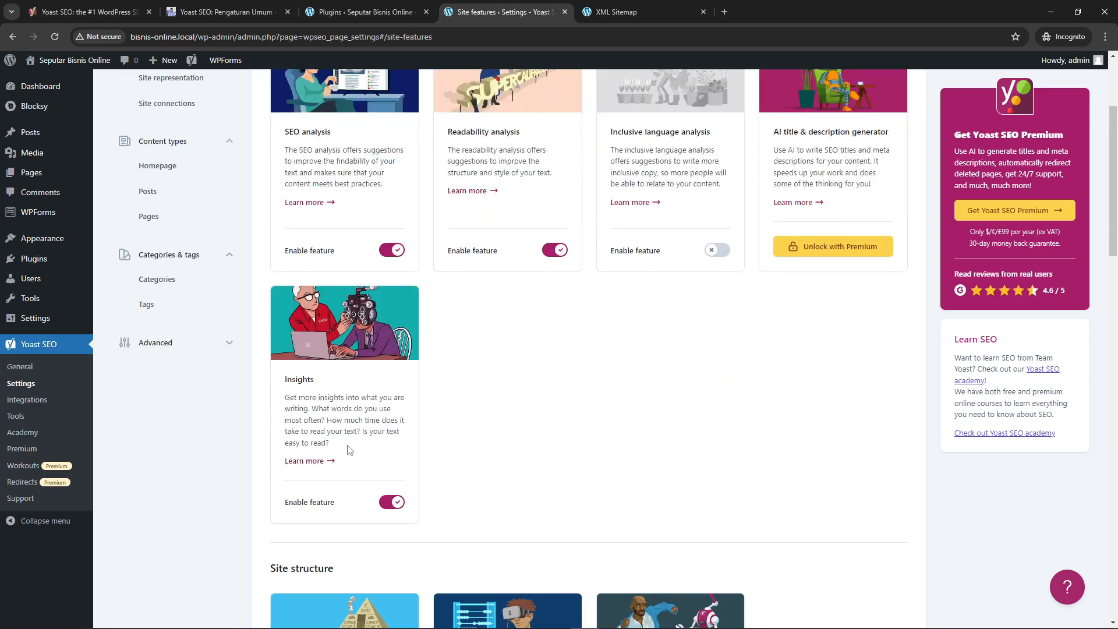
View the Homepage, Posts and Pages content type settings, followed by the Categories and Tags settings
click(170, 166)
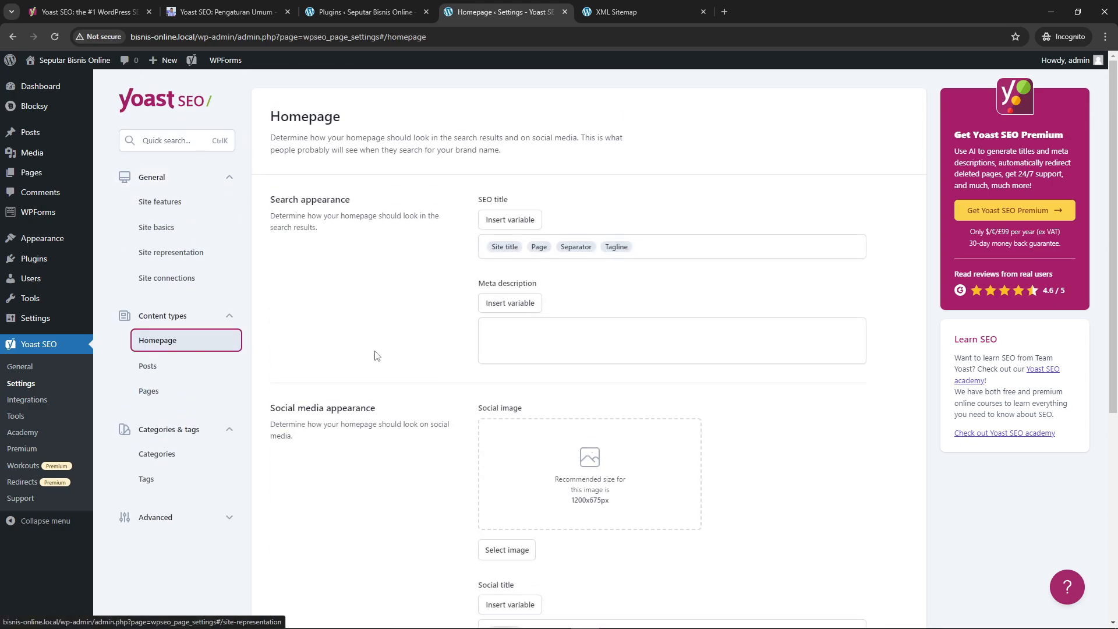
click(165, 368)
click(169, 393)
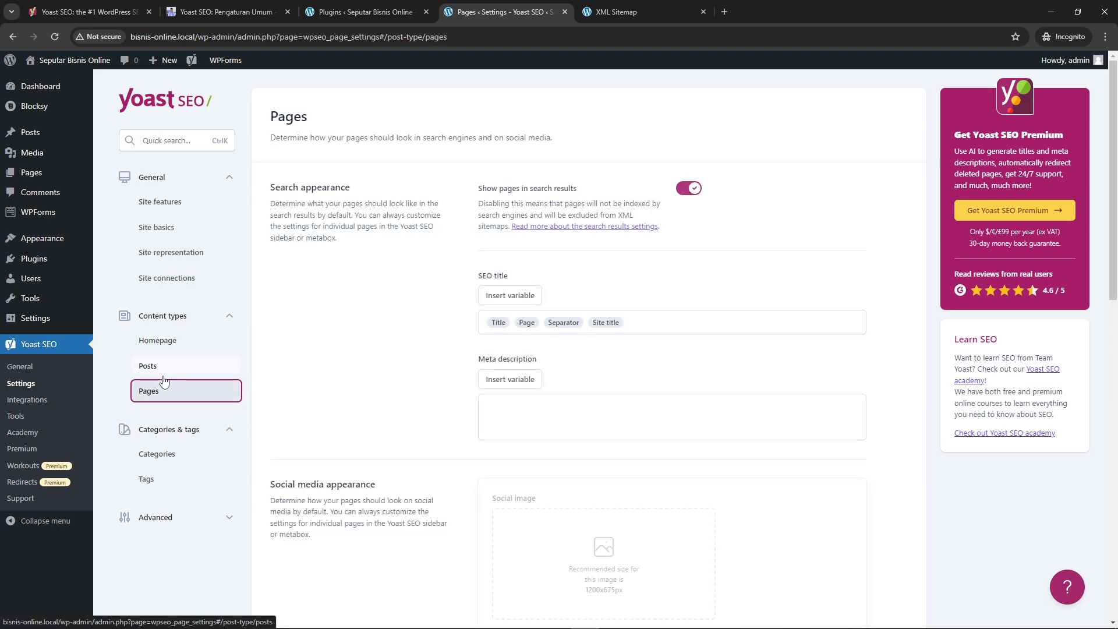
click(181, 466)
click(168, 481)
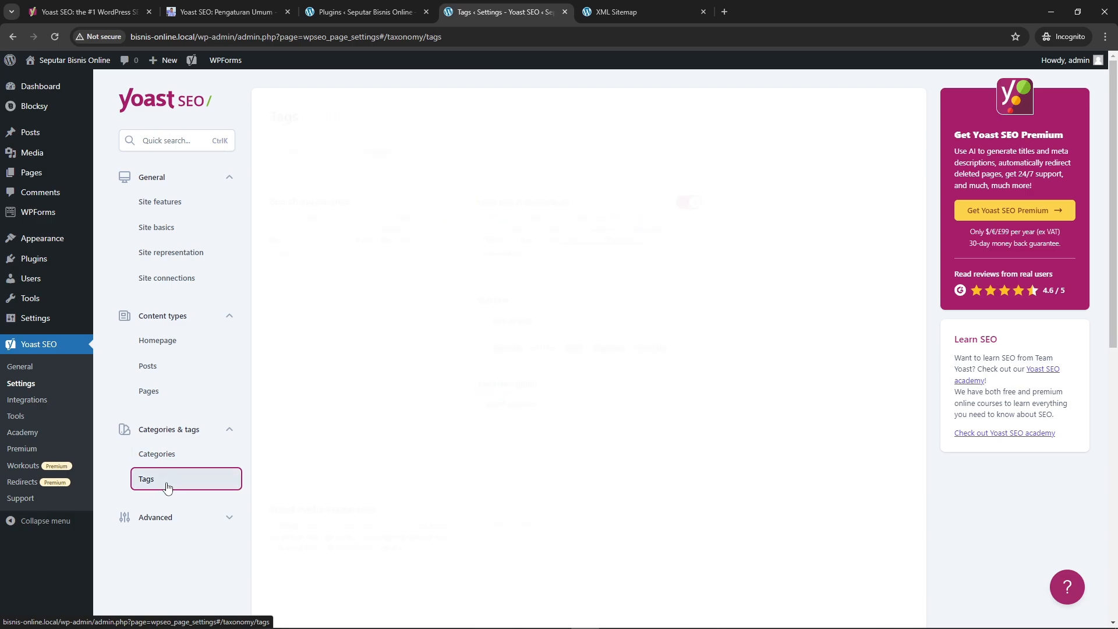
Expand the Advanced settings group and look over its subpages, from Crawl optimization to RSS
scroll(239, 396, down, 1)
click(175, 457)
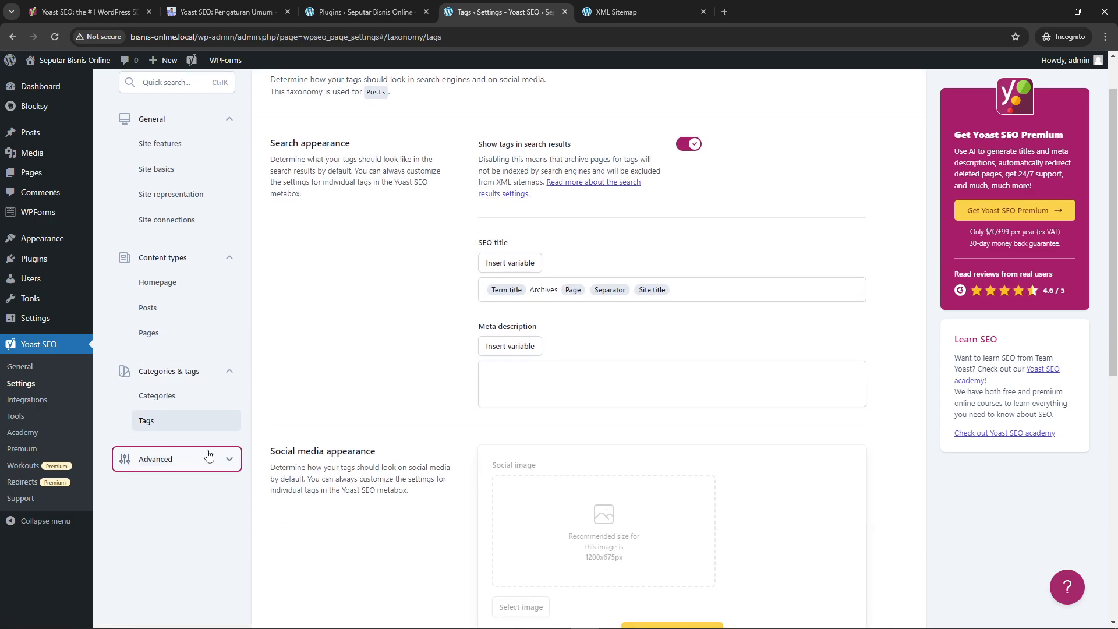
scroll(197, 506, down, 3)
scroll(197, 506, up, 5)
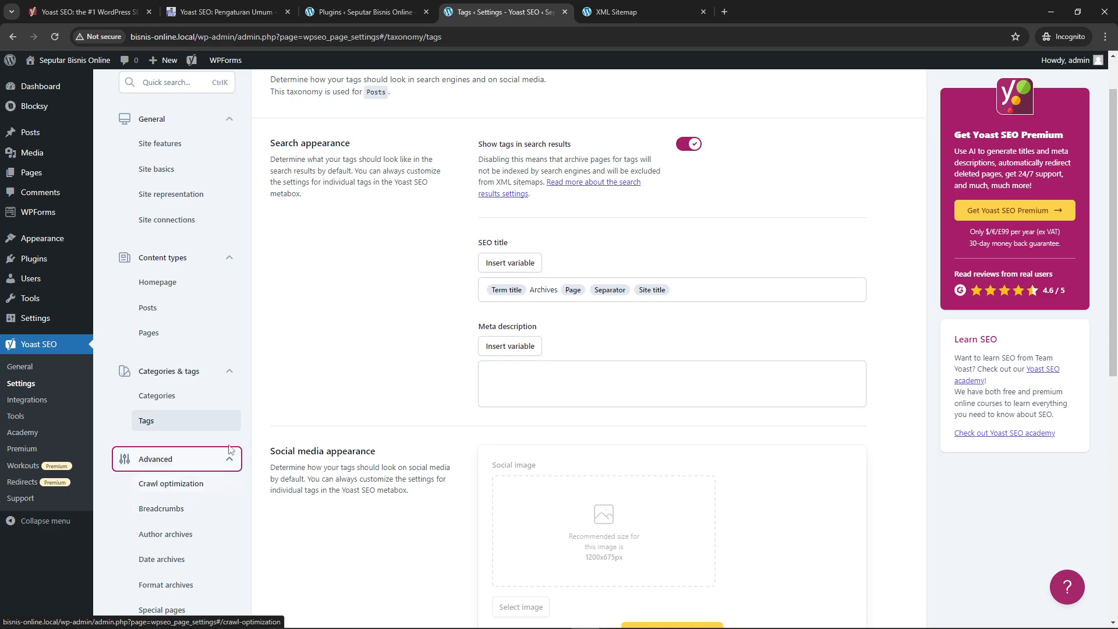
scroll(210, 603, down, 6)
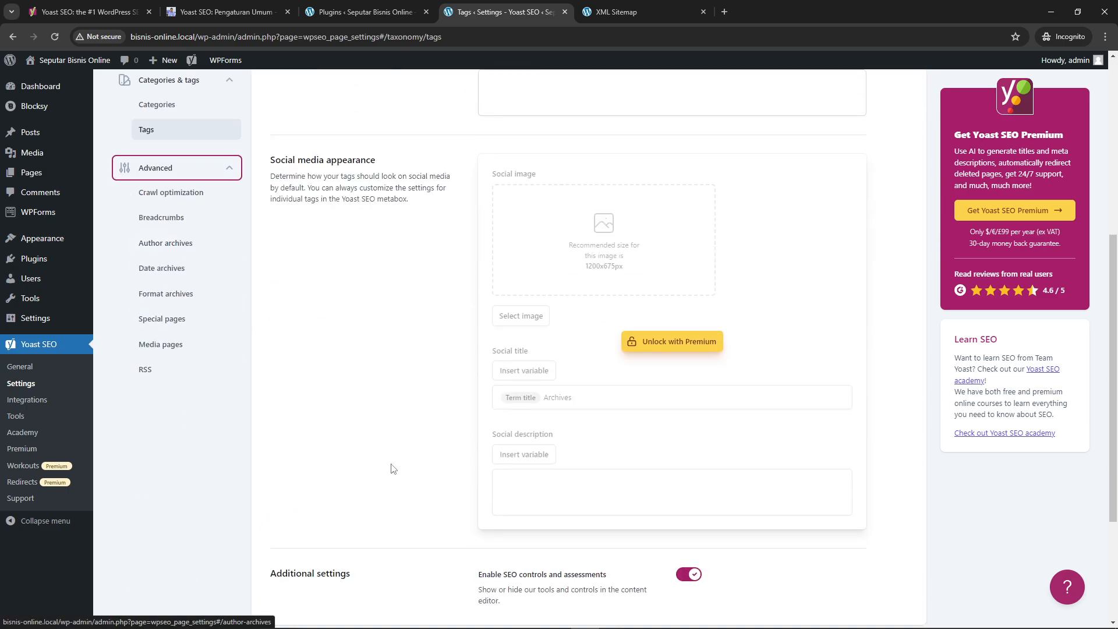
click(430, 458)
scroll(431, 457, up, 6)
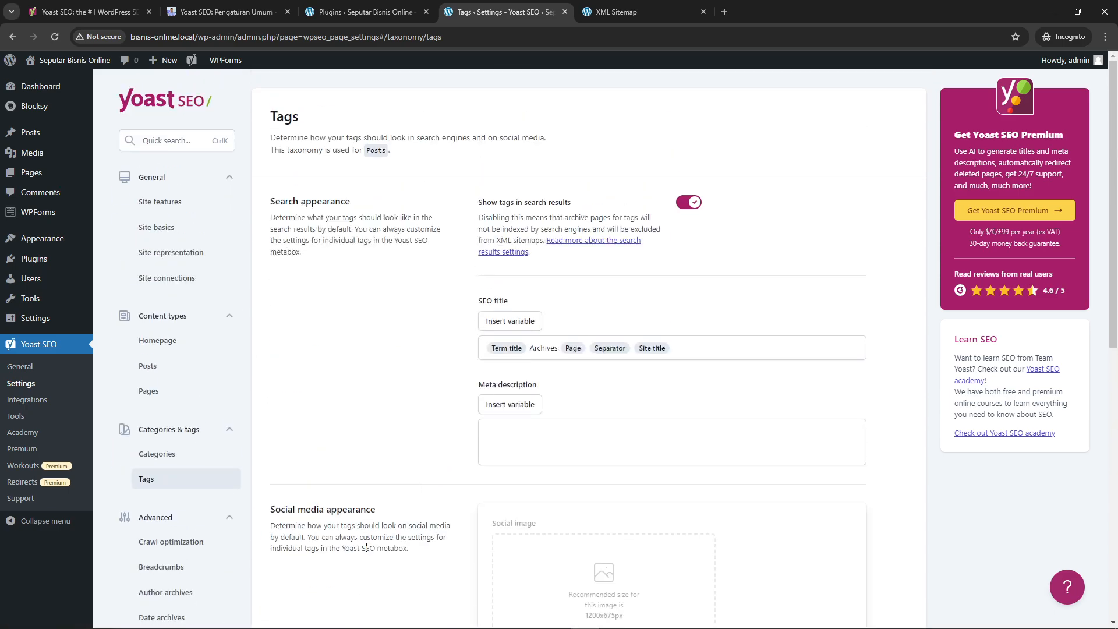